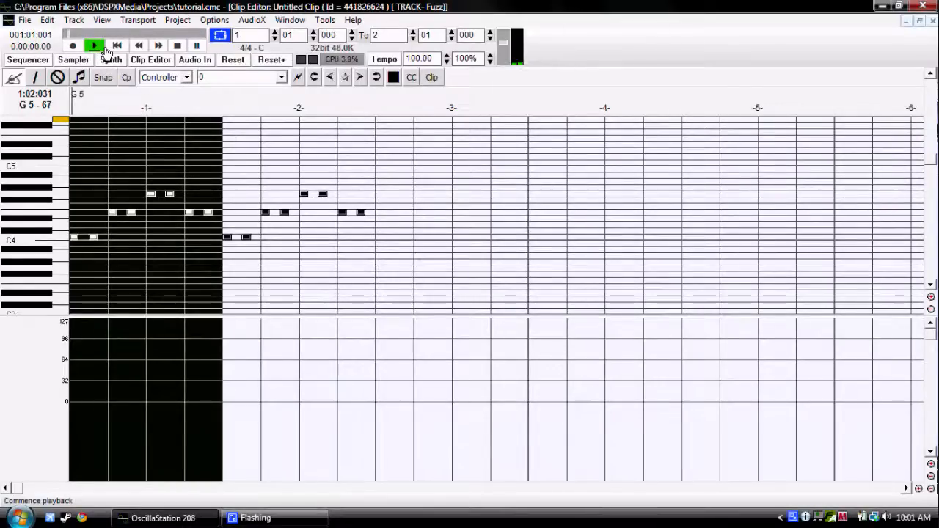
# Stop playback and turn the loop off.
pyautogui.click(177, 46)
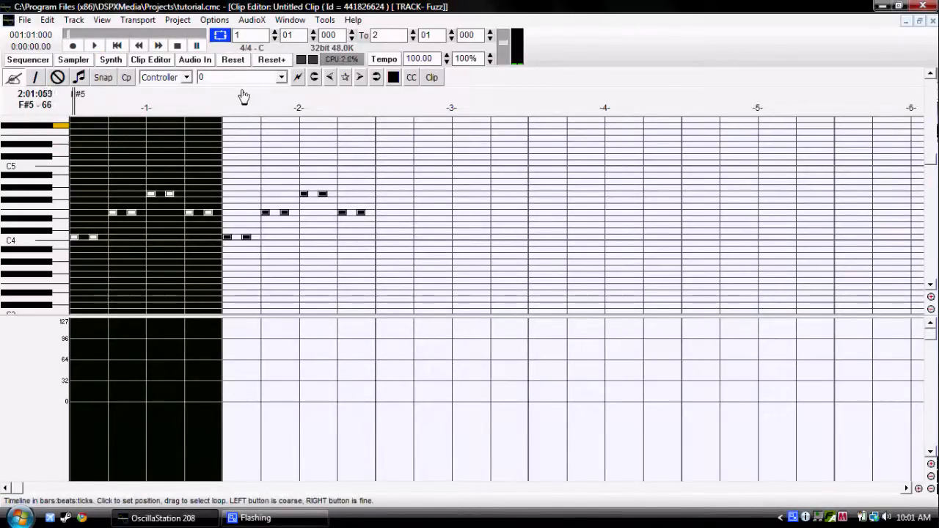
pyautogui.click(219, 34)
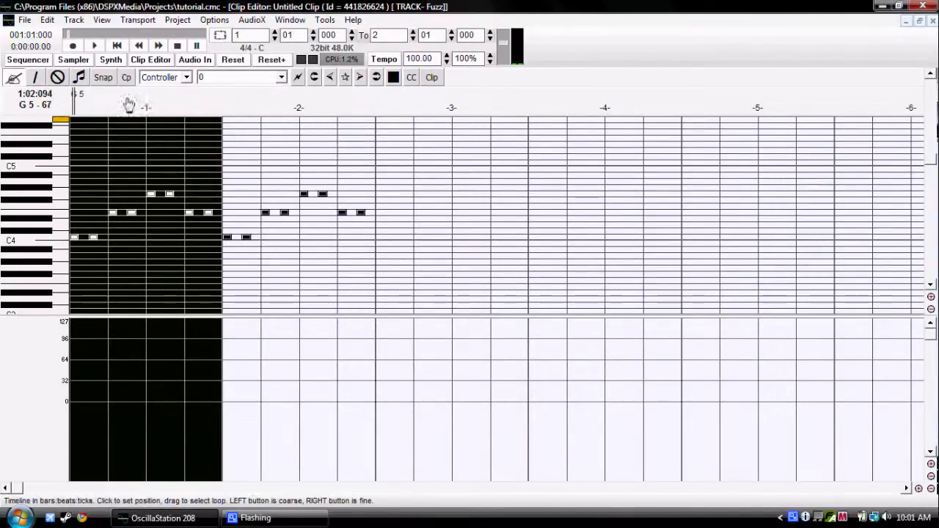
# Select the Fuzz track's clip in the sequencer and examine it up close.
pyautogui.click(28, 60)
pyautogui.click(150, 144)
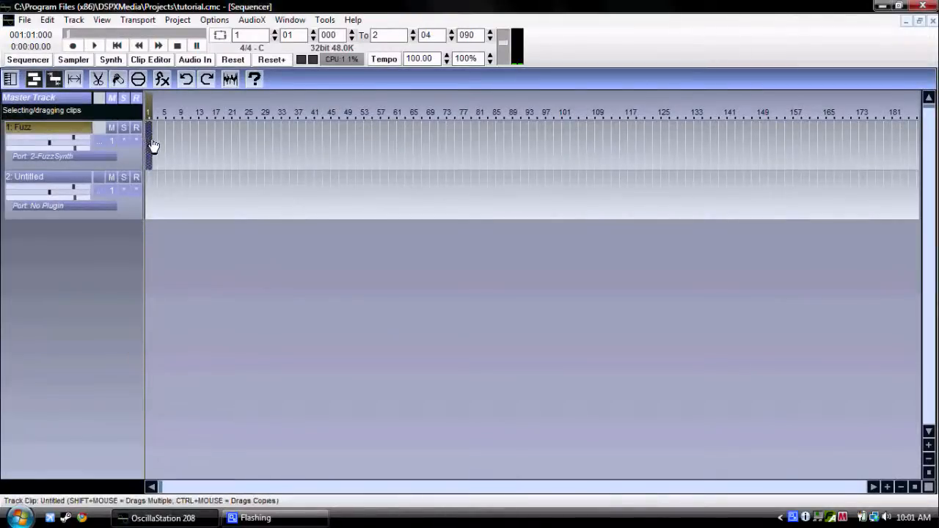
pyautogui.click(887, 487)
pyautogui.click(887, 487)
pyautogui.click(887, 488)
pyautogui.click(887, 487)
pyautogui.click(887, 488)
pyautogui.click(888, 487)
pyautogui.click(928, 445)
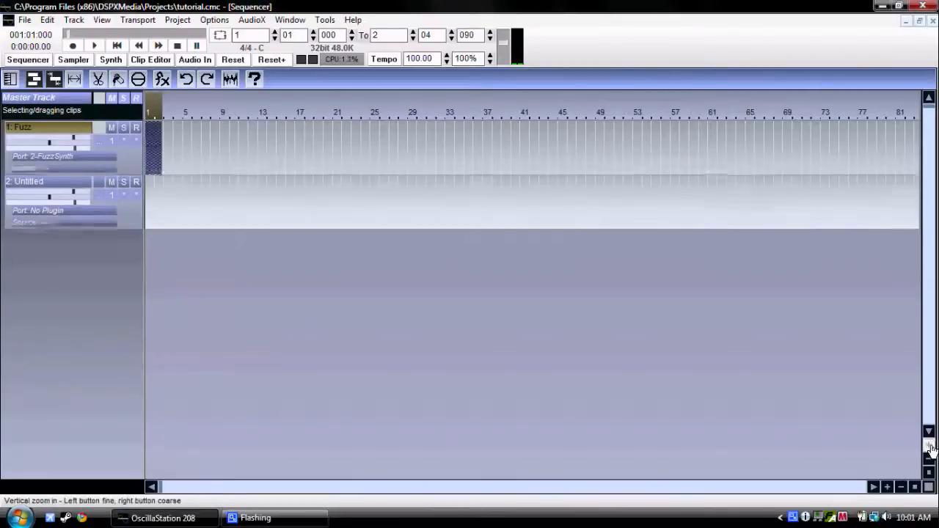
pyautogui.click(928, 445)
pyautogui.click(928, 445)
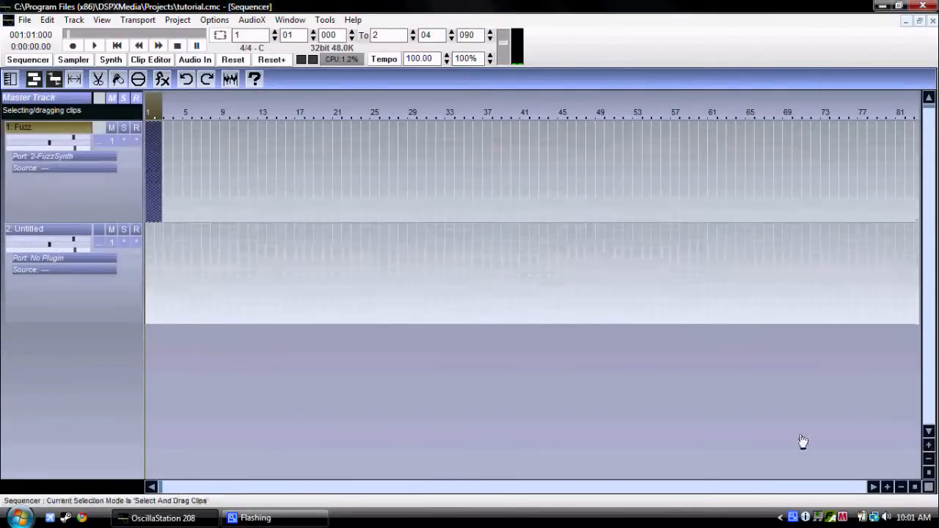
pyautogui.click(887, 487)
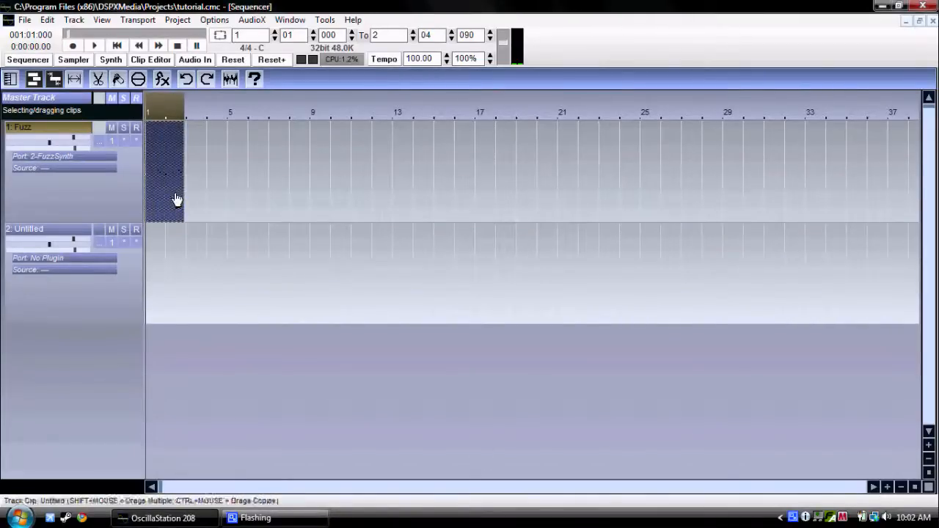
pyautogui.moveTo(199, 199); pyautogui.dragTo(159, 191)
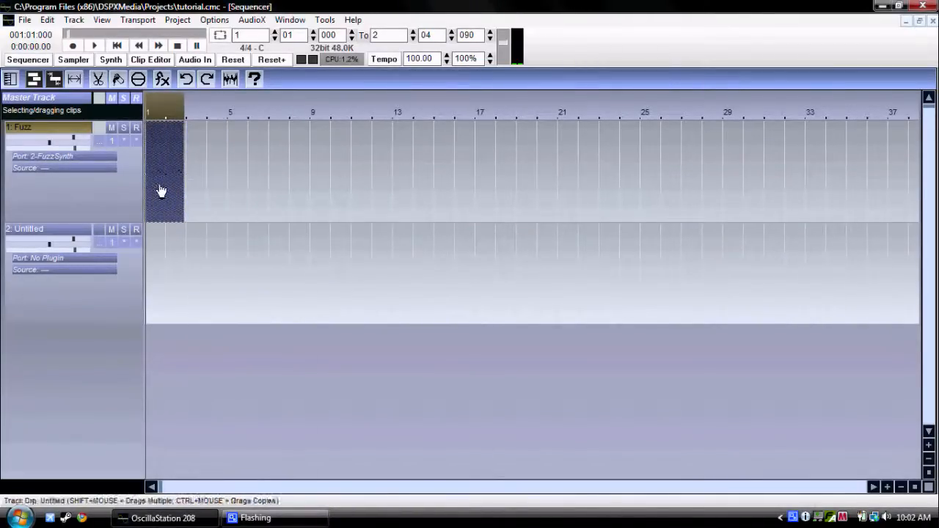
# Open the Fuzz clip for editing to view its notes, and return to the sequencer.
pyautogui.rightClick(159, 191)
pyautogui.click(204, 163)
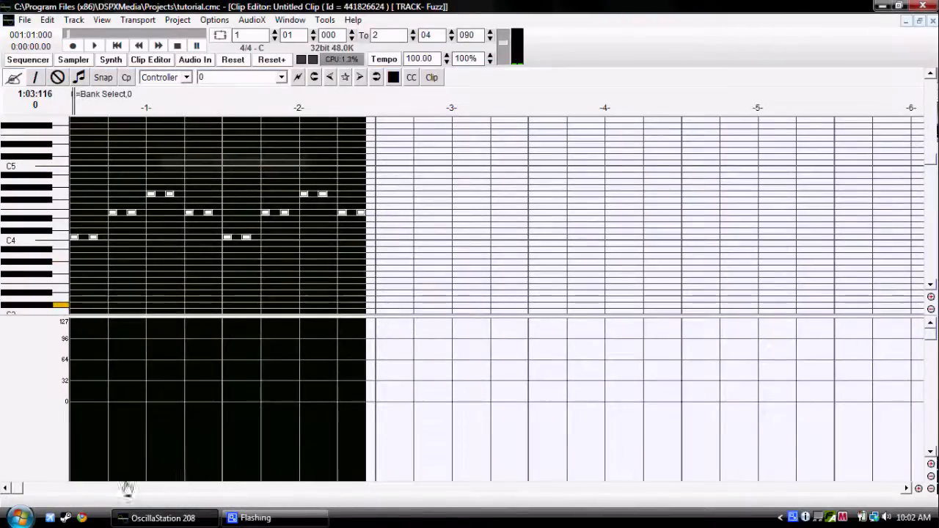
pyautogui.click(28, 60)
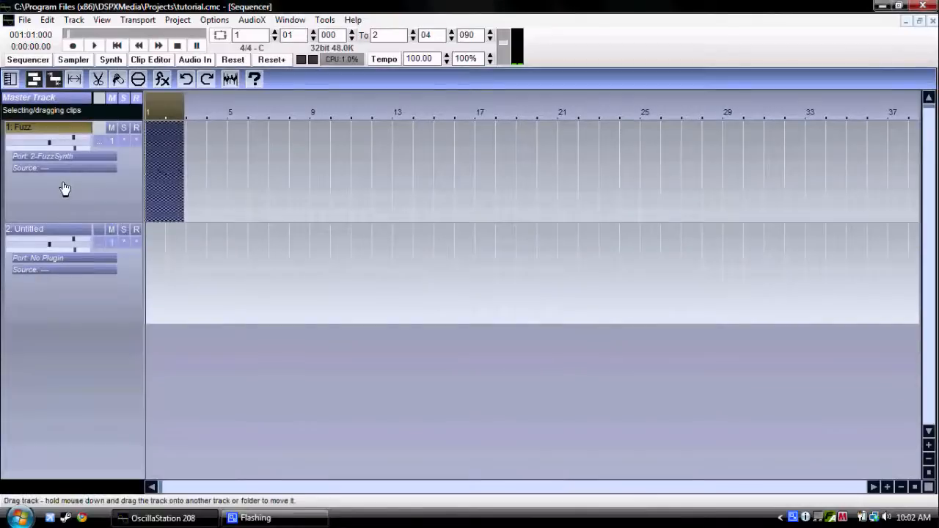
# Play the arrangement with the loop turned on and stop playback.
pyautogui.click(103, 47)
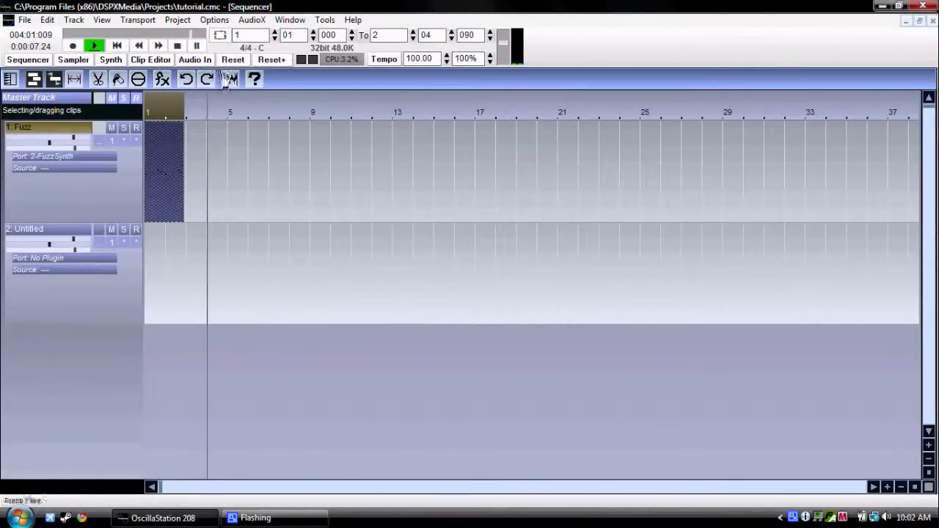
pyautogui.click(220, 37)
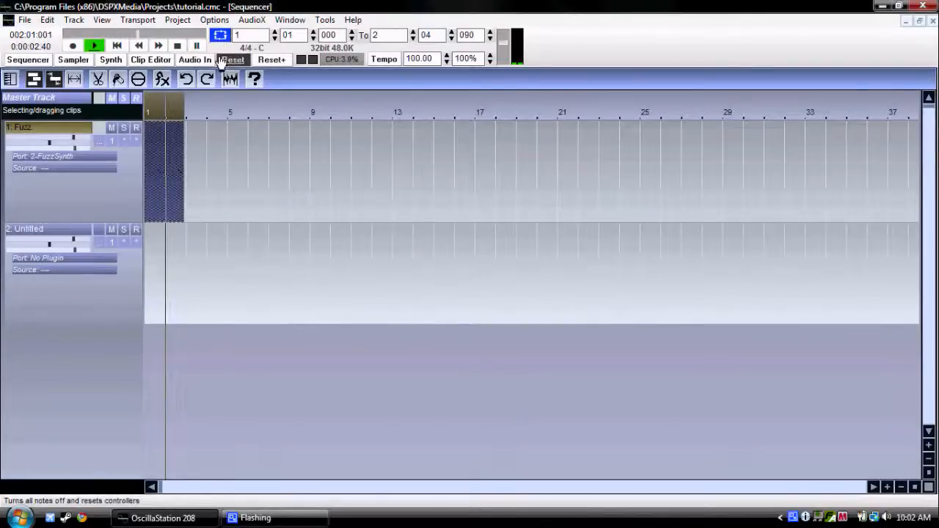
pyautogui.click(176, 47)
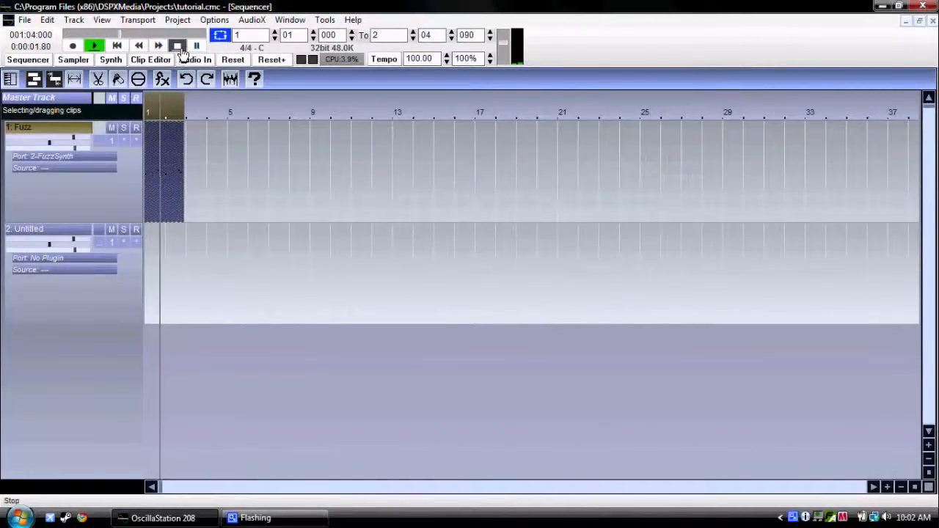
pyautogui.click(181, 112)
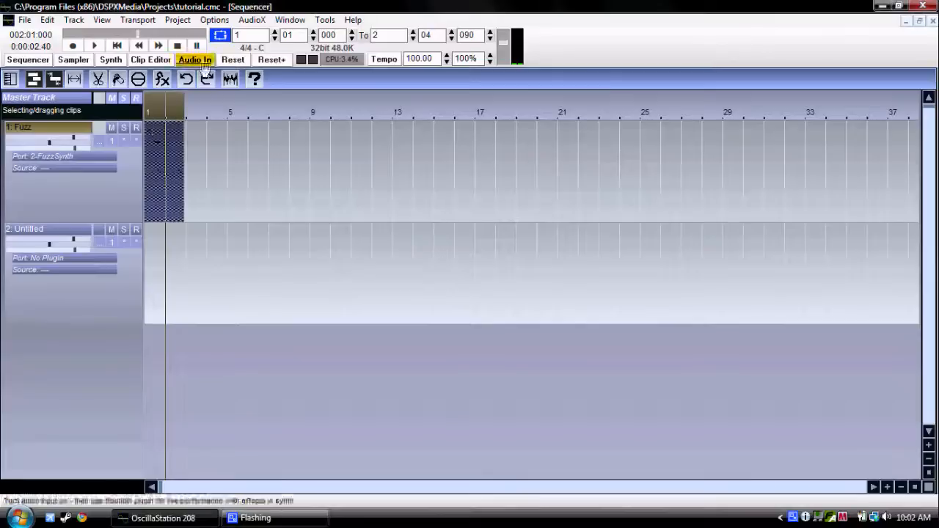
# Open the Fuzz clip for editing and set the loop end to bar 3, beat 01, tick 000.
pyautogui.rightClick(165, 164)
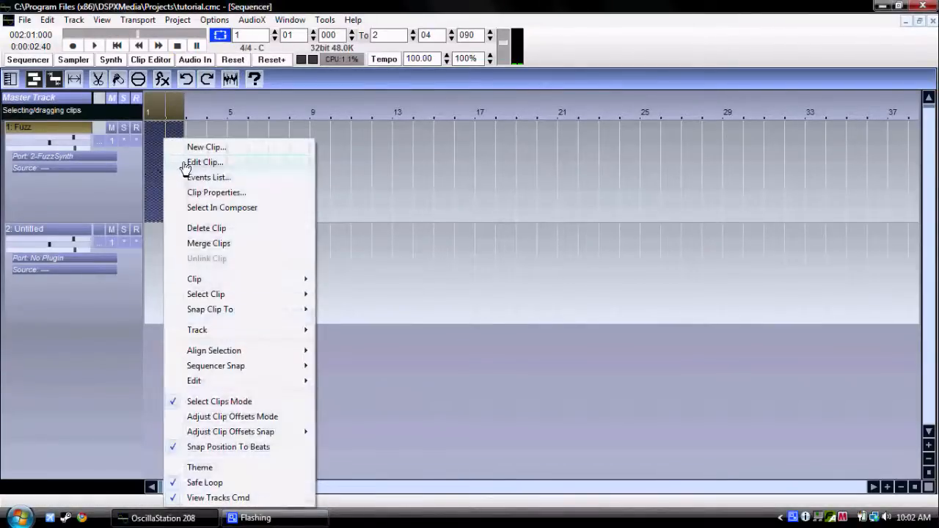
pyautogui.click(194, 162)
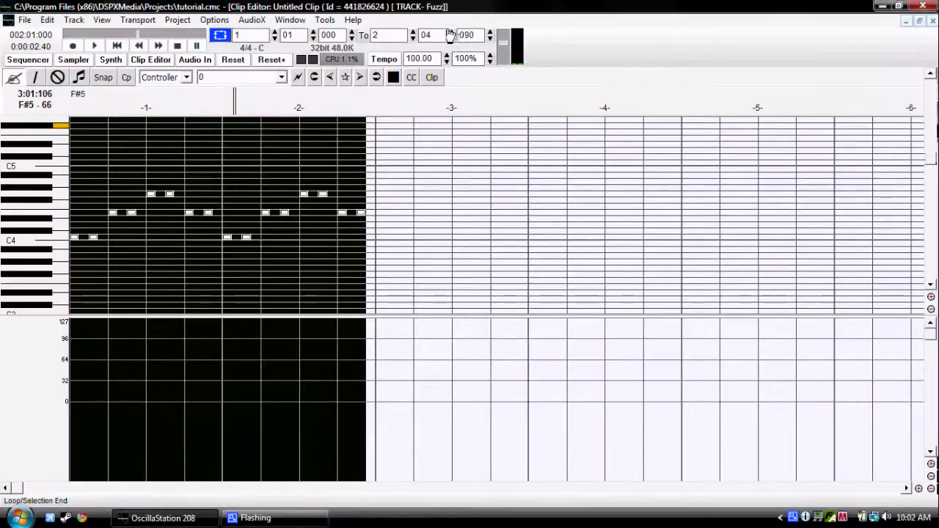
pyautogui.moveTo(480, 38); pyautogui.dragTo(444, 40)
pyautogui.write('000')
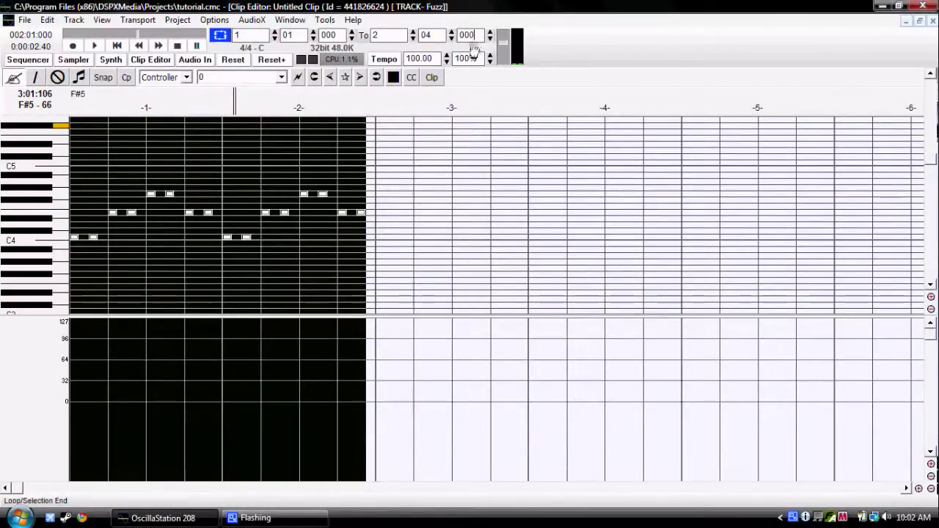
pyautogui.press('Return')
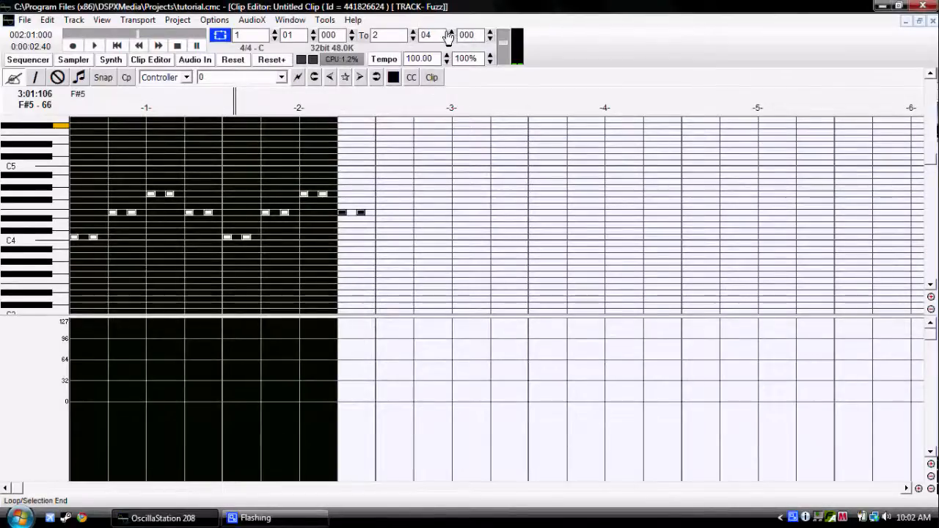
pyautogui.click(413, 33)
pyautogui.click(452, 39)
pyautogui.click(452, 40)
pyautogui.click(452, 39)
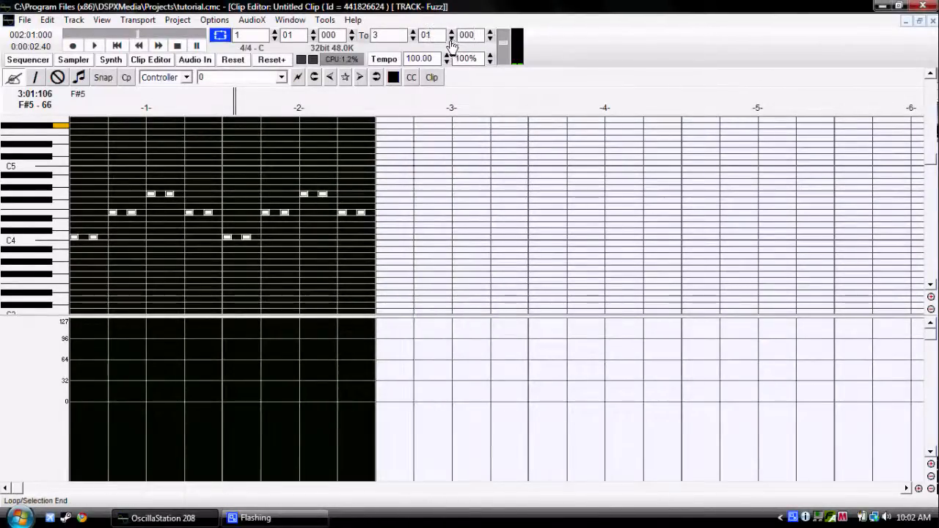
# Return to the sequencer and view the commands available for the Fuzz clip.
pyautogui.click(26, 62)
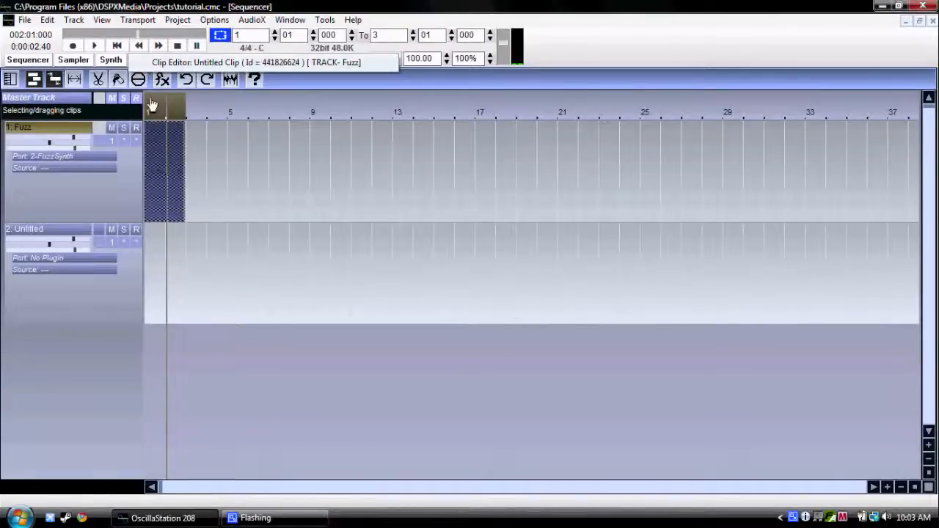
pyautogui.rightClick(161, 156)
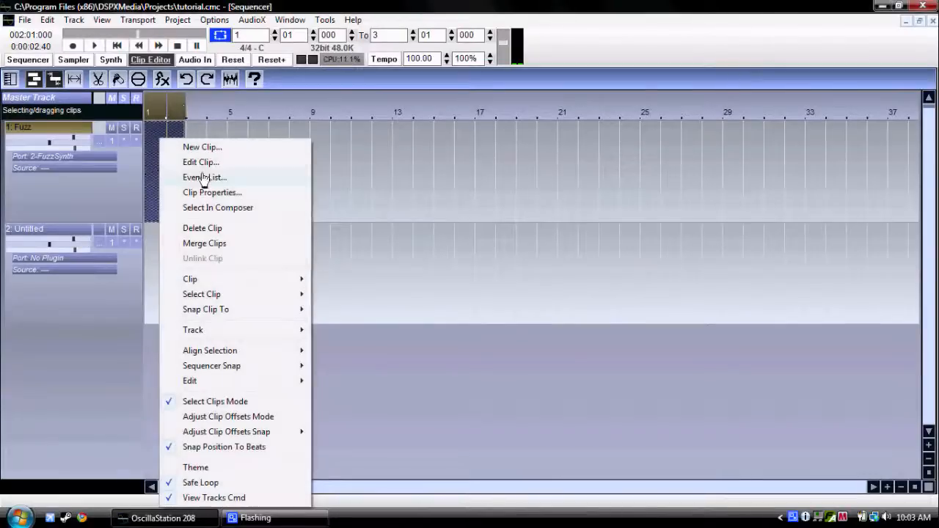
pyautogui.click(203, 132)
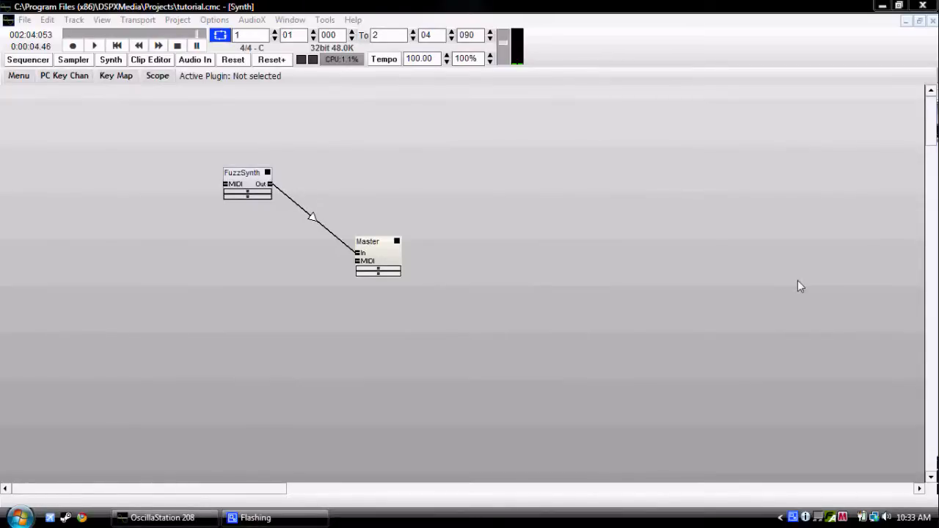
# Play the looped Fuzz clip from the sequencer, stop it, and show the synthesizer panel.
pyautogui.click(19, 62)
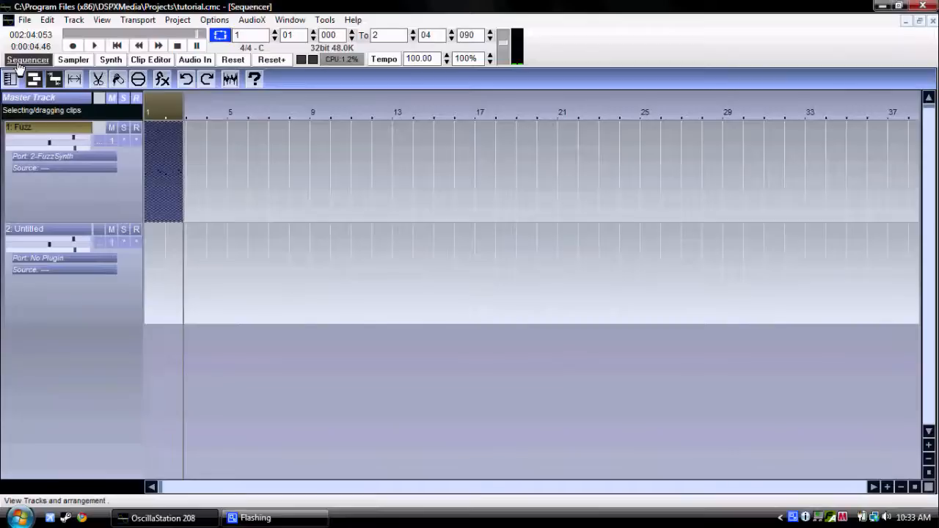
pyautogui.click(96, 46)
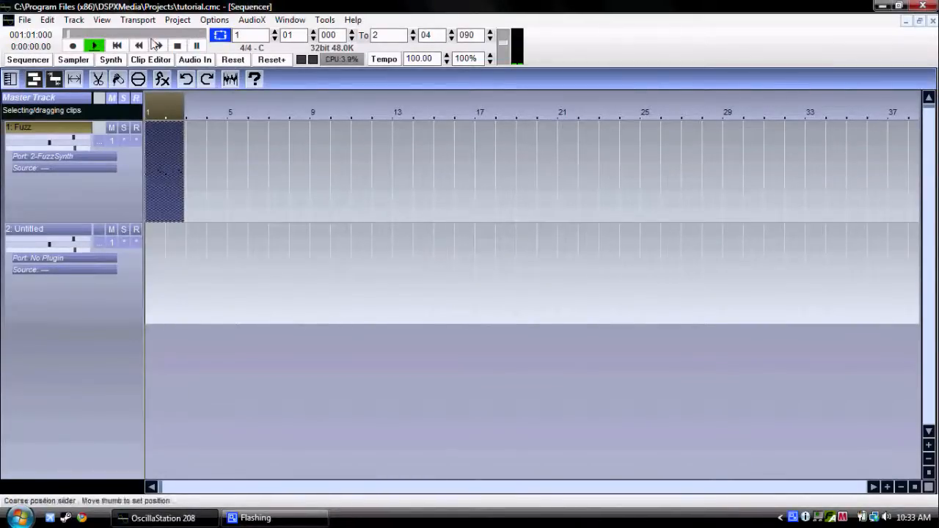
pyautogui.click(182, 46)
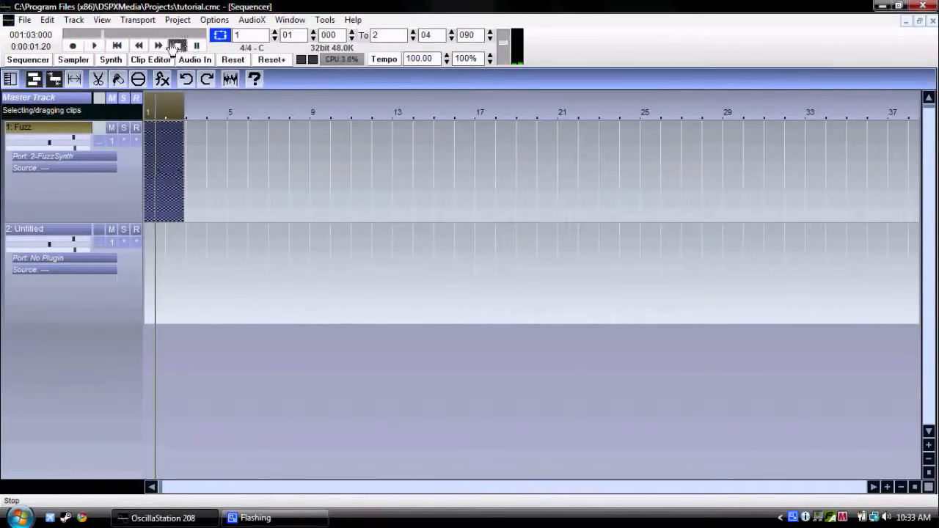
pyautogui.click(110, 60)
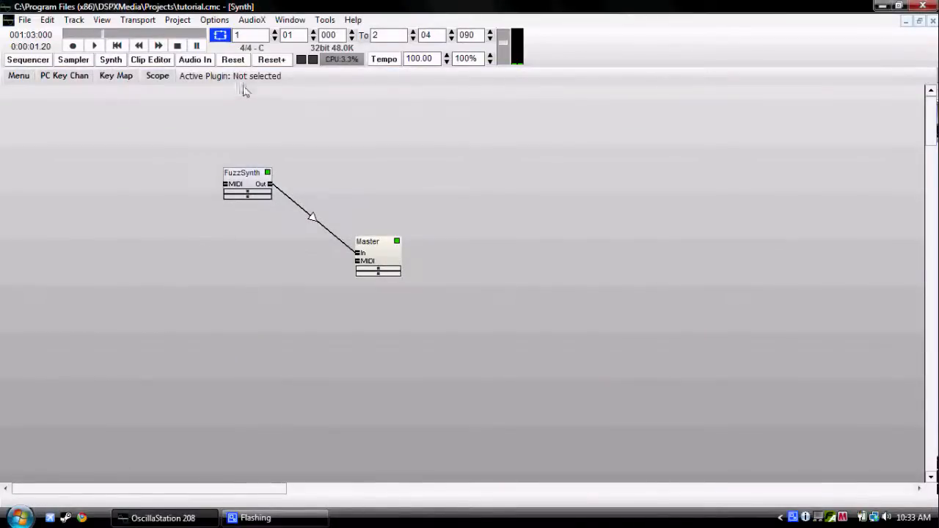
pyautogui.rightClick(193, 268)
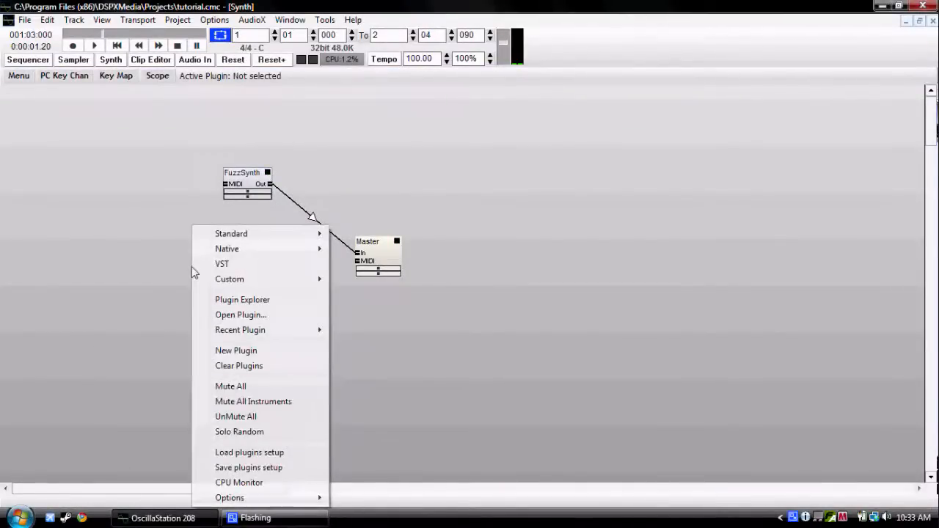
pyautogui.moveTo(253, 240)
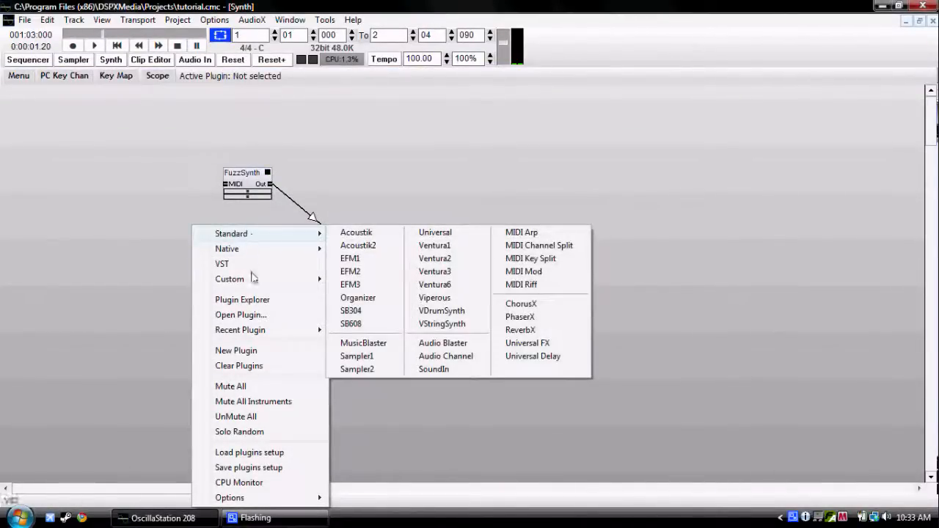
pyautogui.click(95, 246)
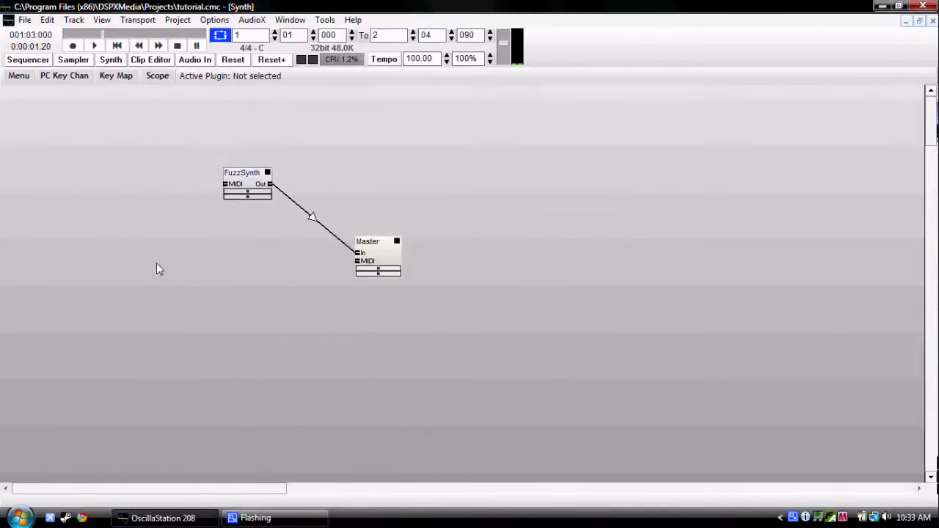
# Add a native Ventura1 synth with its track in the Master Track folder, and position it below FuzzSynth.
pyautogui.rightClick(202, 279)
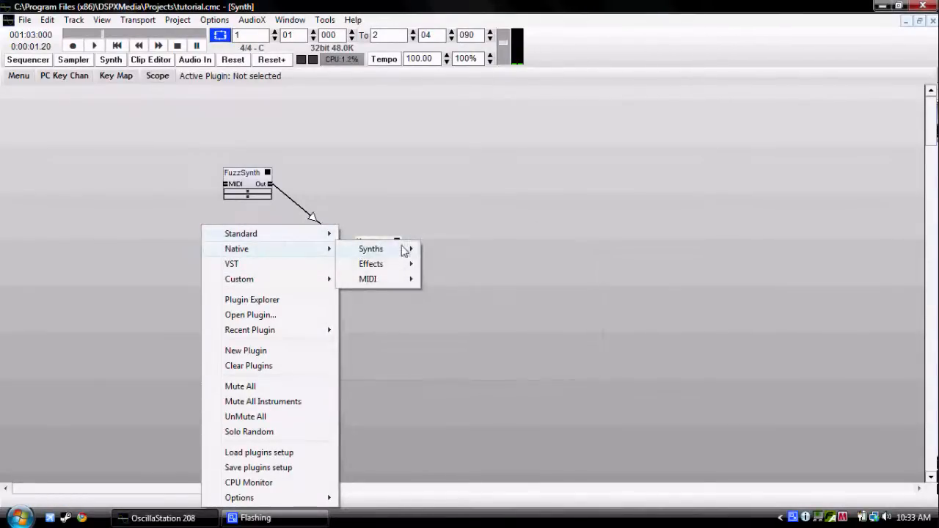
pyautogui.moveTo(404, 250)
pyautogui.moveTo(446, 296)
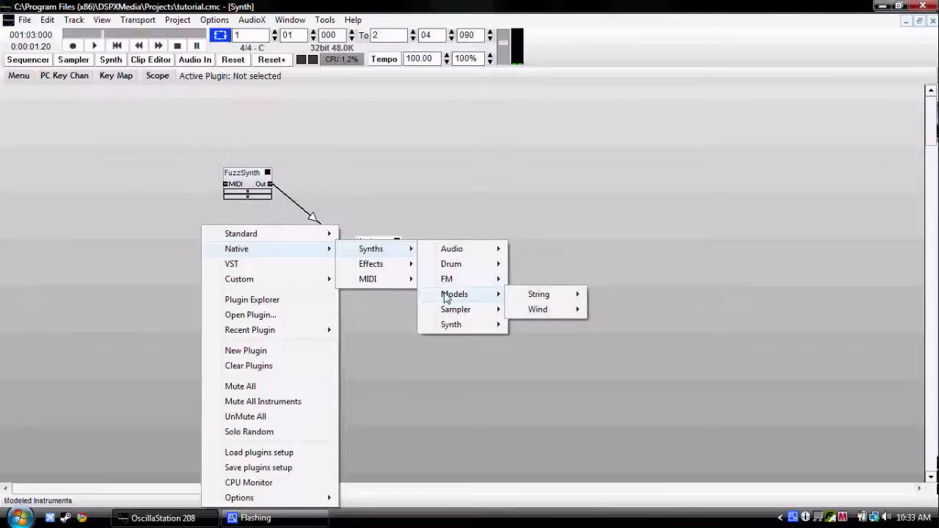
pyautogui.moveTo(450, 325)
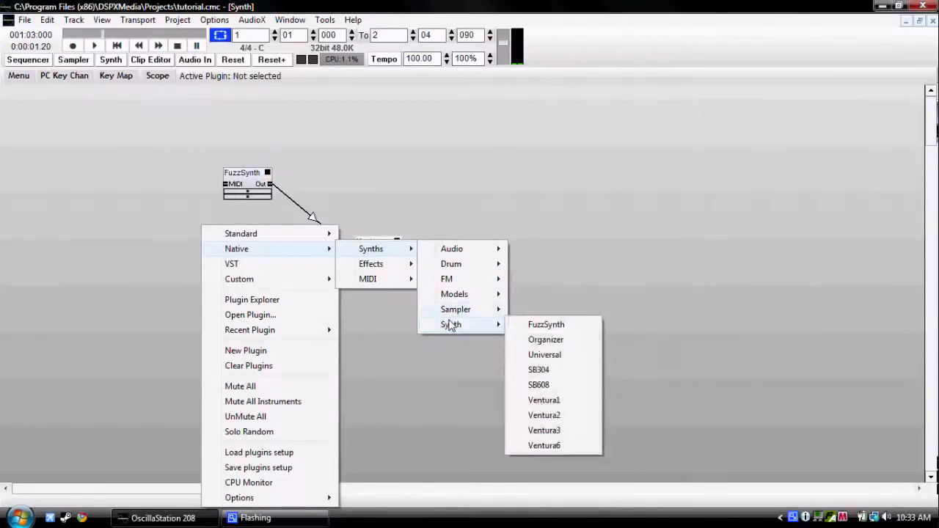
pyautogui.click(526, 402)
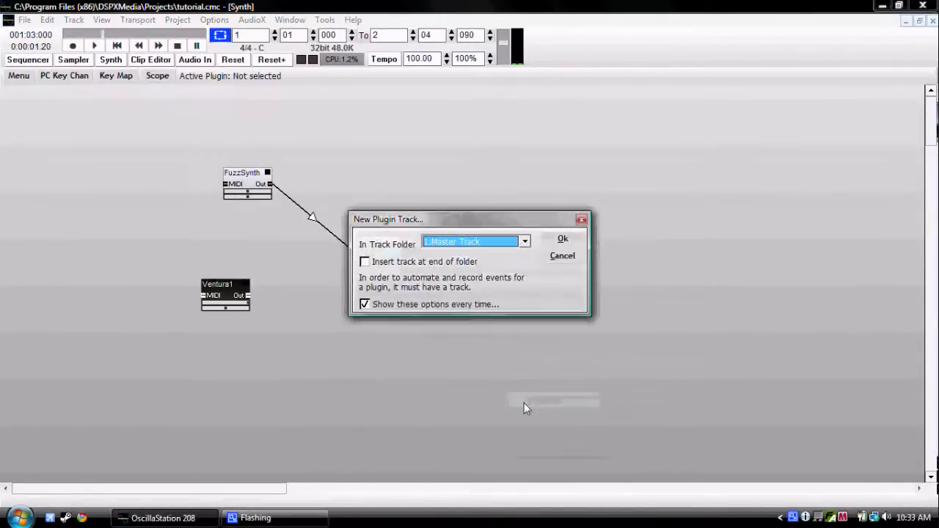
pyautogui.click(551, 244)
pyautogui.moveTo(229, 299); pyautogui.dragTo(223, 312)
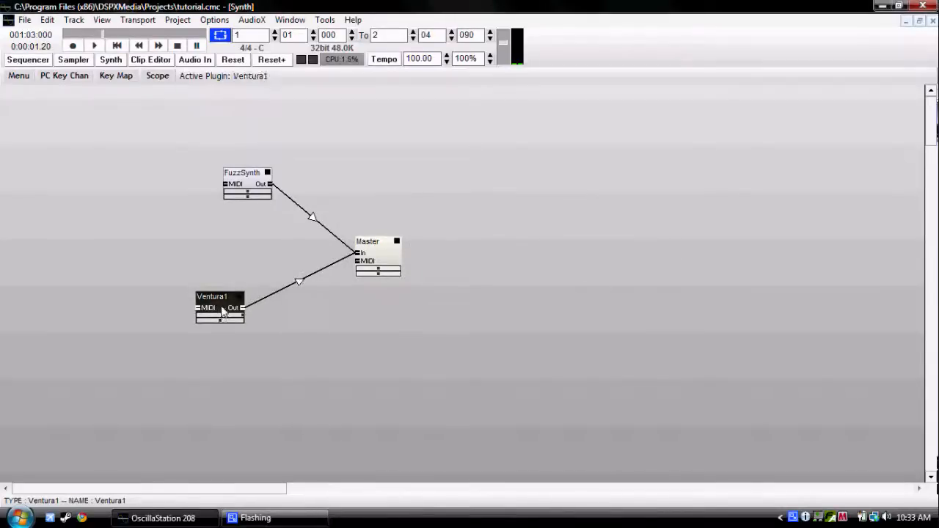
# Open the Ventura1 synth's control window and move it clear of the FuzzSynth and Ventura1 modules.
pyautogui.doubleClick(223, 311)
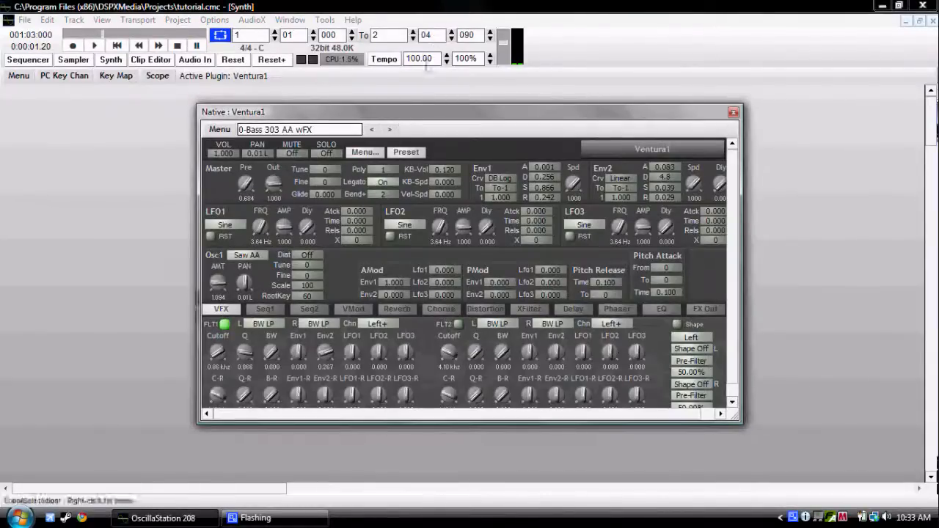
pyautogui.moveTo(396, 120); pyautogui.dragTo(564, 110)
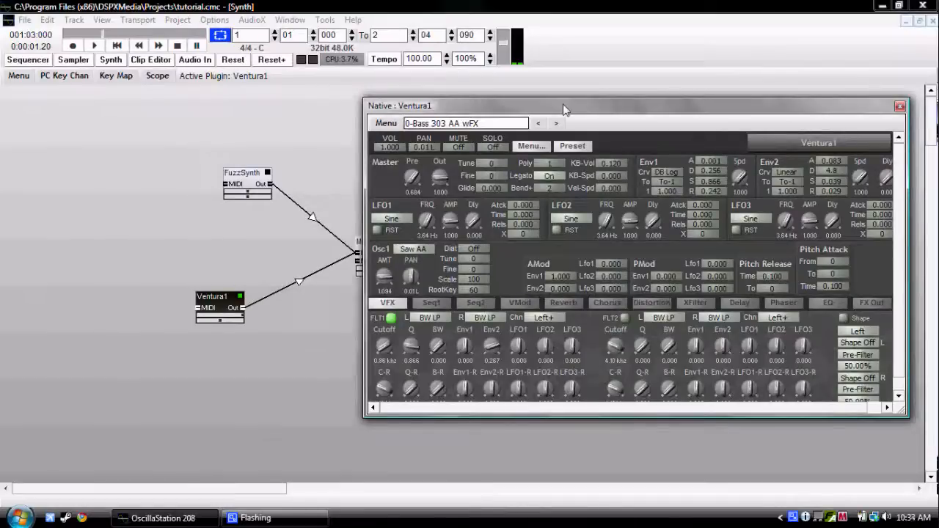
# Select the empty program slot 11 in the Ventura1 synth and load the Bass - Smooth preset into it.
pyautogui.click(571, 147)
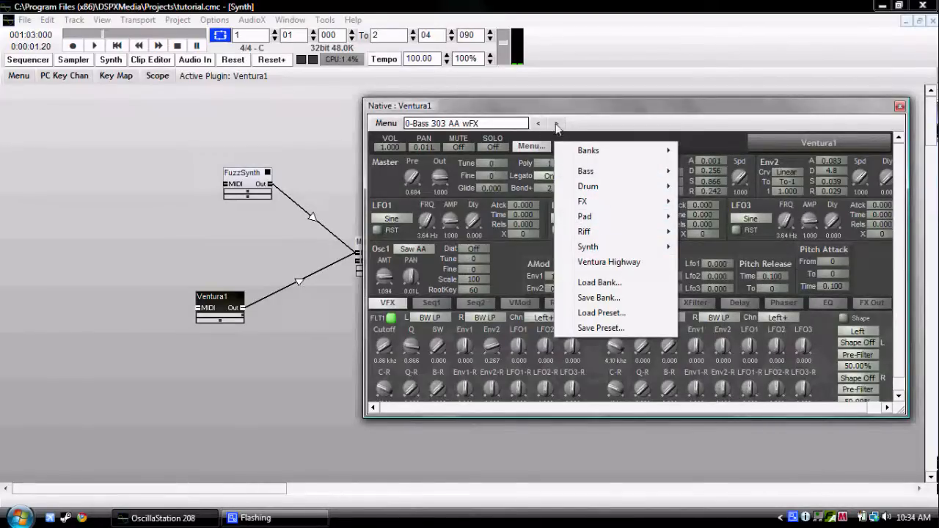
pyautogui.click(497, 129)
pyautogui.moveTo(546, 160); pyautogui.dragTo(544, 157)
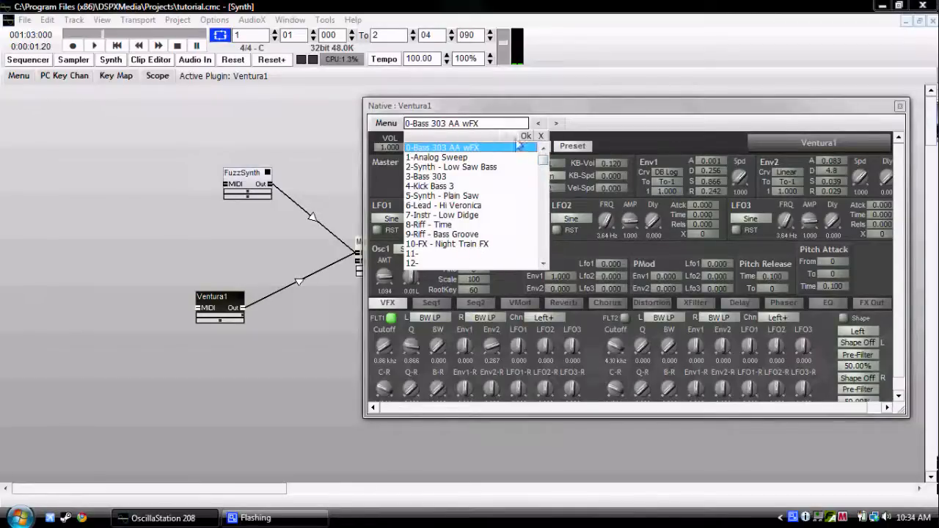
pyautogui.doubleClick(449, 255)
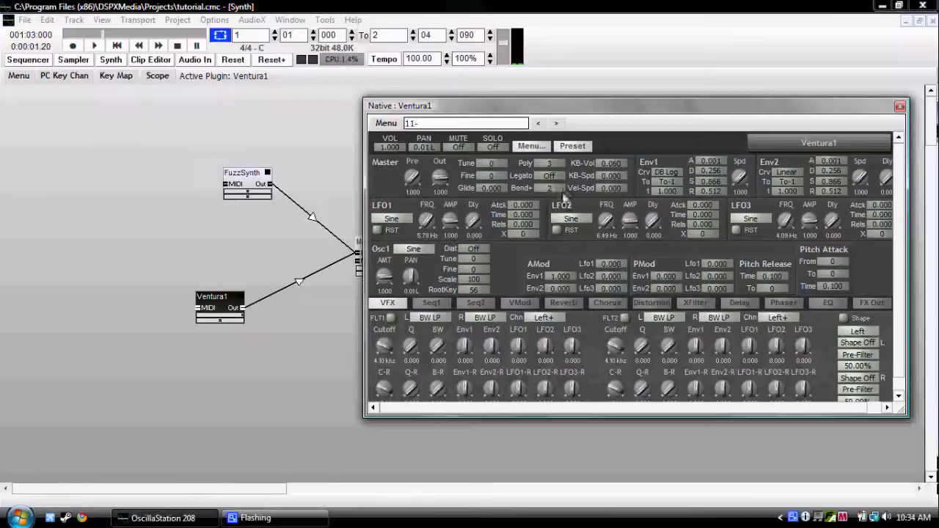
pyautogui.click(584, 149)
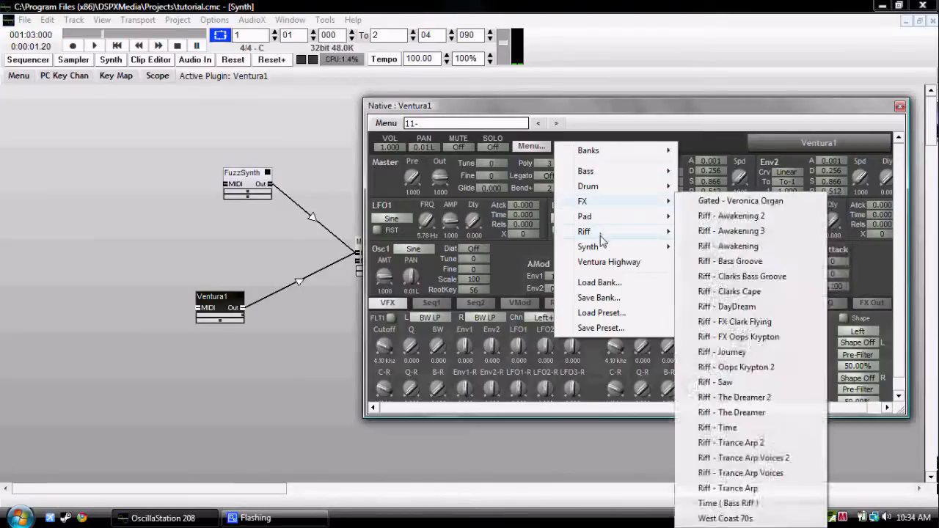
pyautogui.moveTo(621, 176)
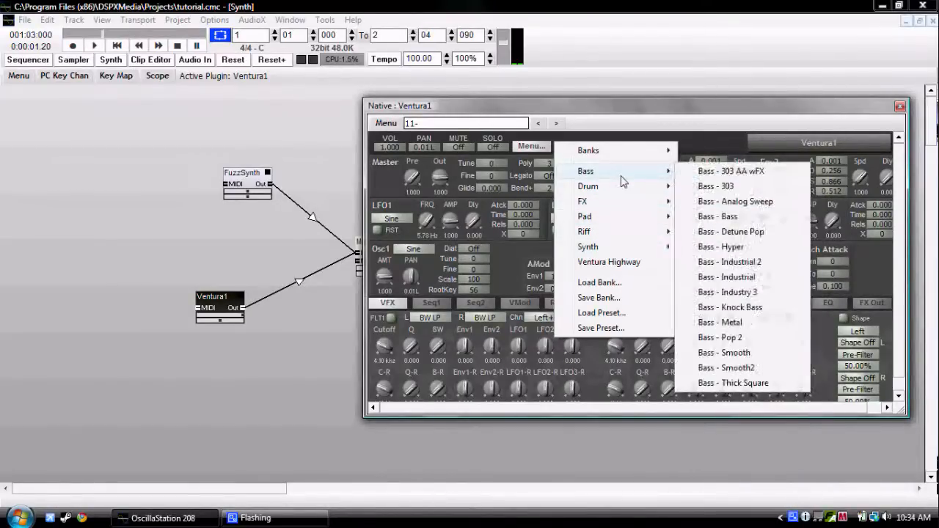
pyautogui.click(749, 355)
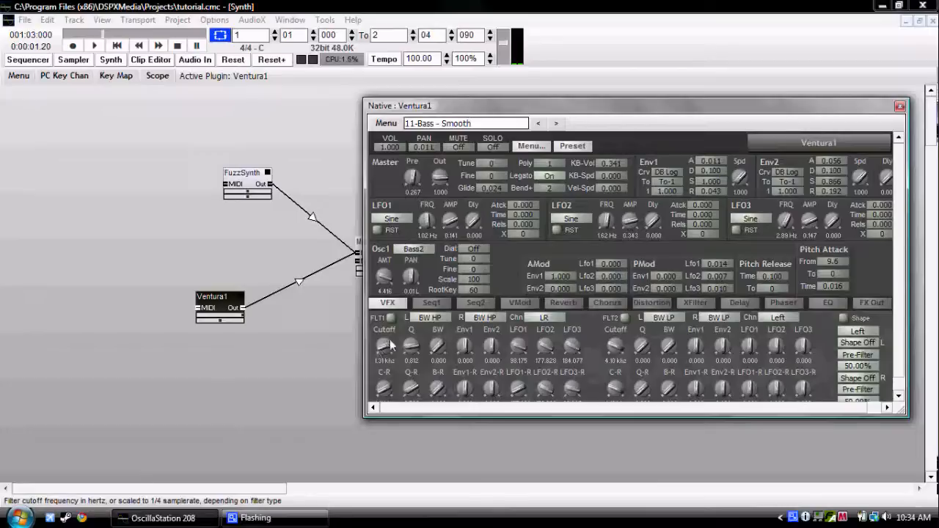
# Turn on Ventura1's Sequencer1, set its number of steps to 8, and close the synth's control window.
pyautogui.click(430, 303)
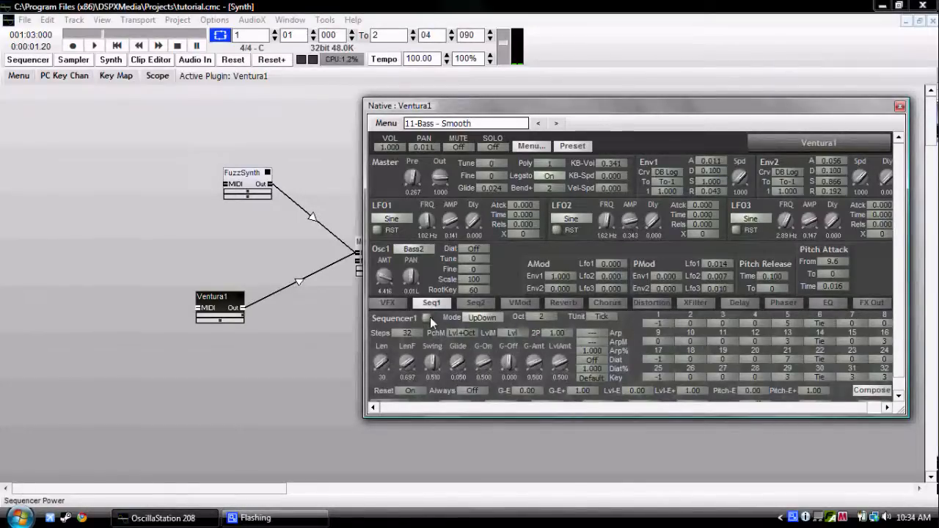
pyautogui.click(429, 318)
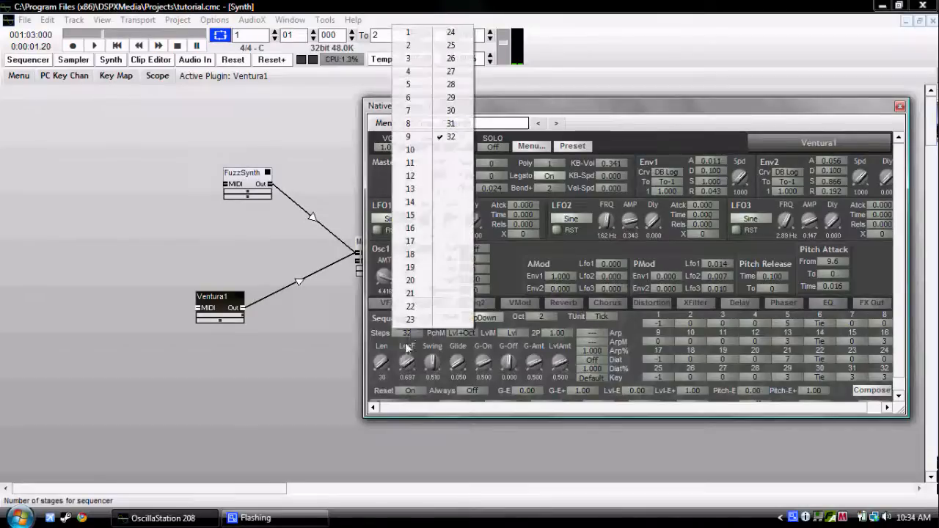
pyautogui.click(419, 125)
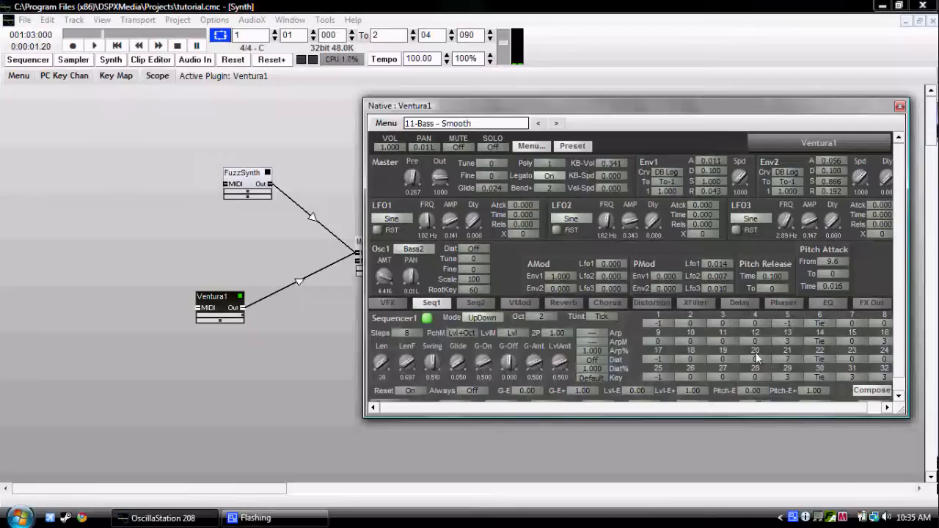
pyautogui.click(901, 107)
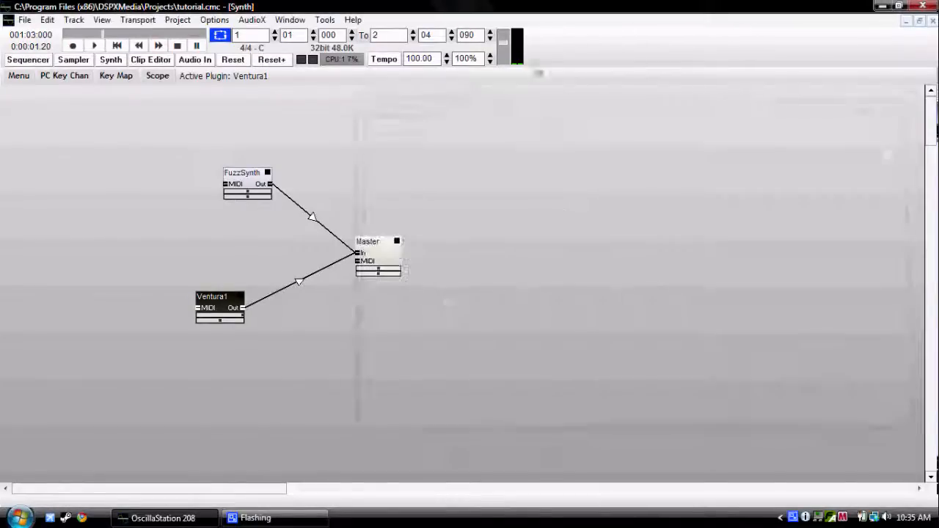
# Return to the sequencer, rewind to the start of the song, and create a new clip on the Ventura1 track.
pyautogui.click(32, 60)
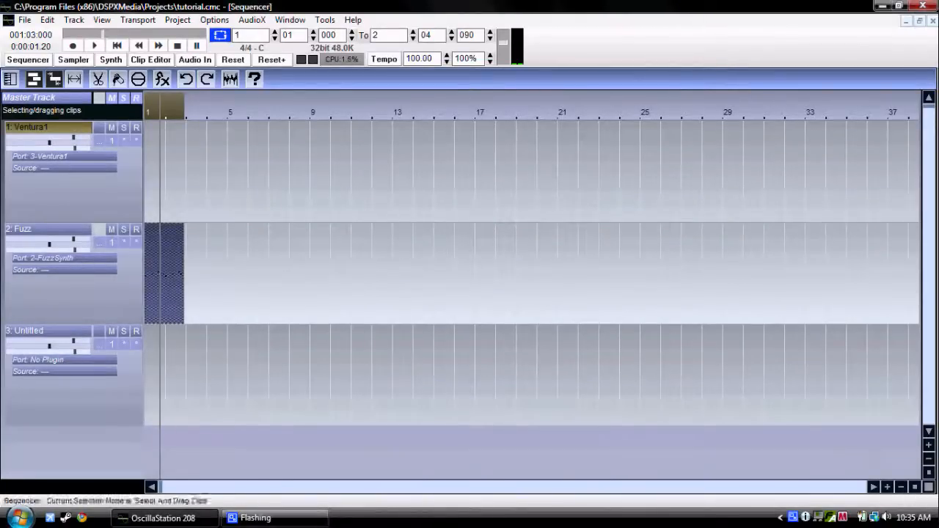
pyautogui.click(931, 457)
pyautogui.click(930, 456)
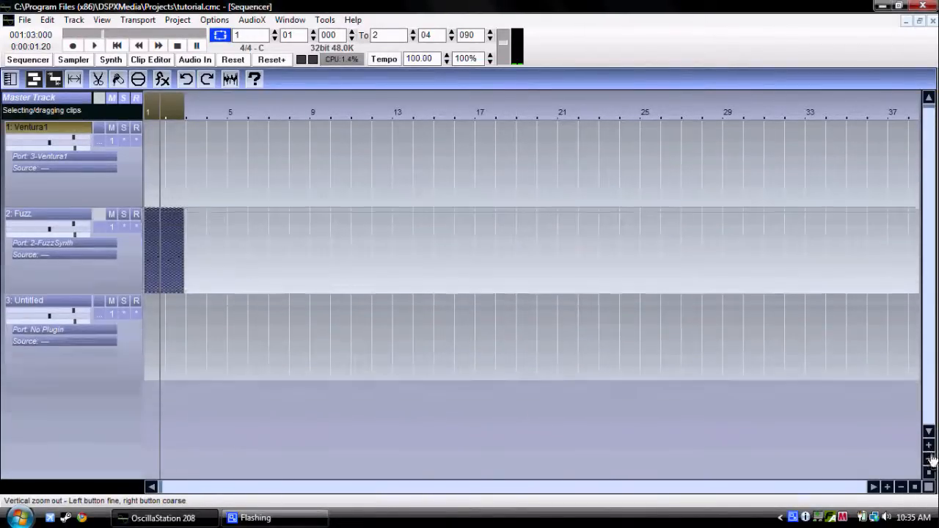
pyautogui.click(117, 46)
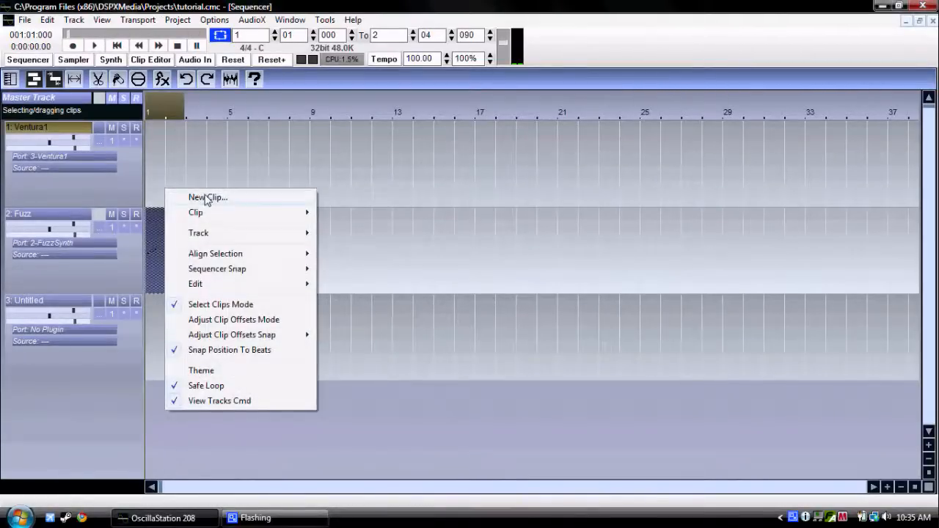
pyautogui.click(208, 199)
pyautogui.click(585, 242)
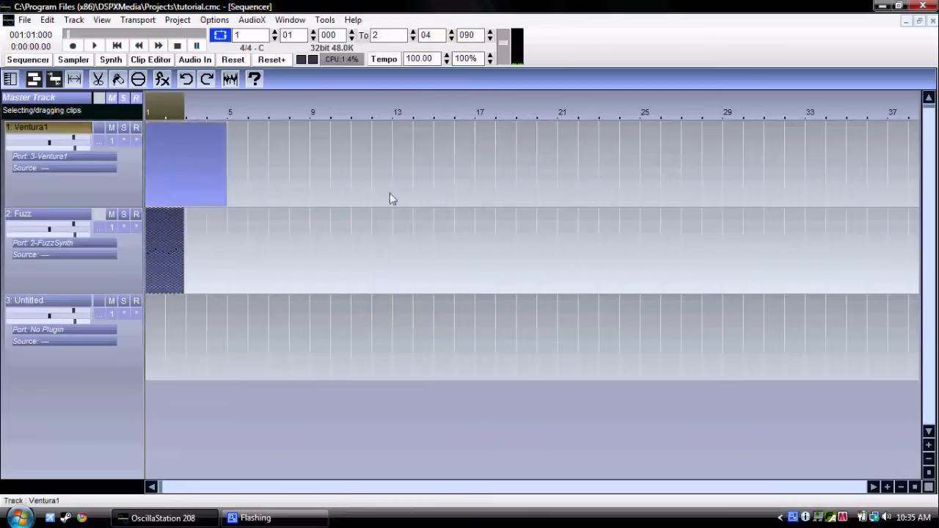
# Try selecting the Ventura1 and Fuzz tracks separately and together, and select the whole Ventura1 clip from bar 1 to bar 5.
pyautogui.click(56, 219)
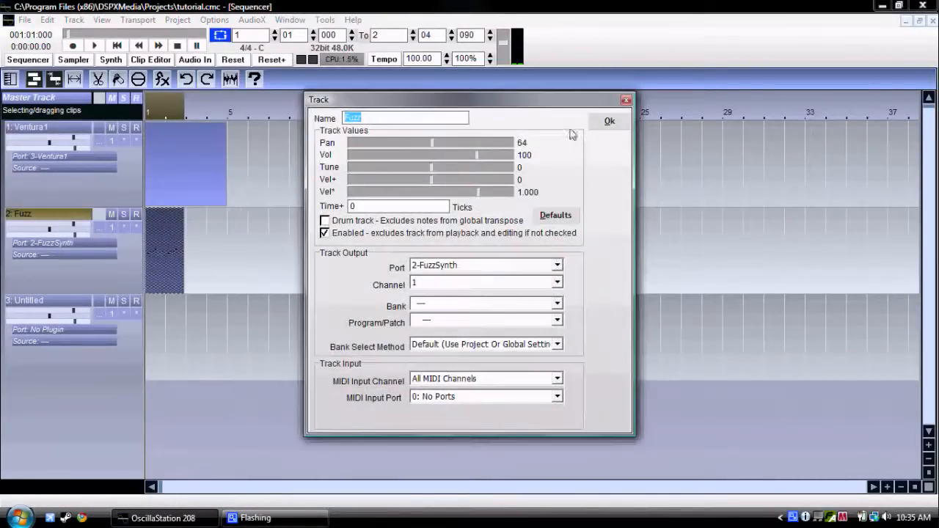
pyautogui.click(606, 121)
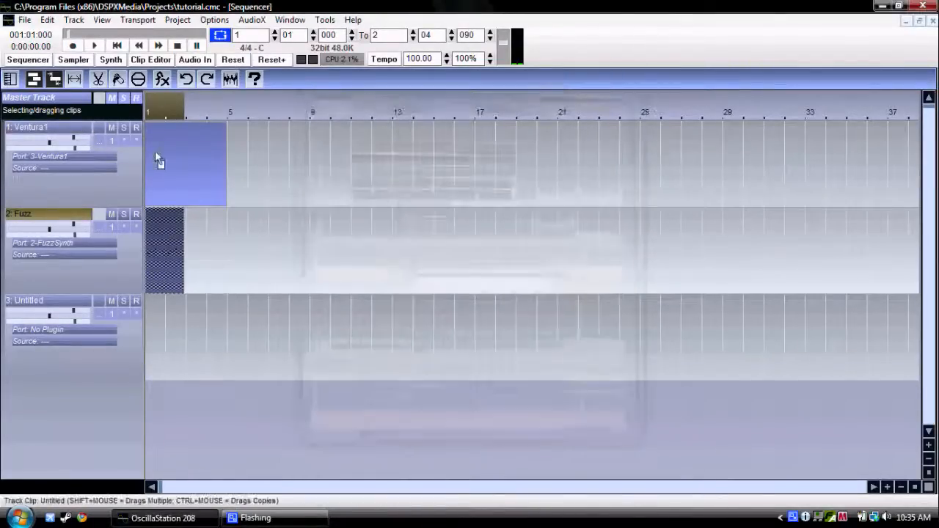
pyautogui.click(103, 134)
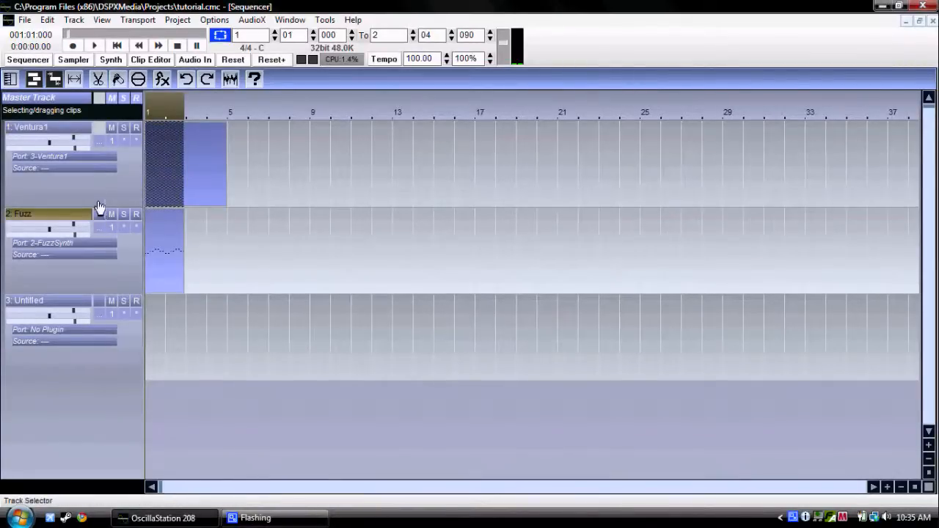
pyautogui.click(103, 130)
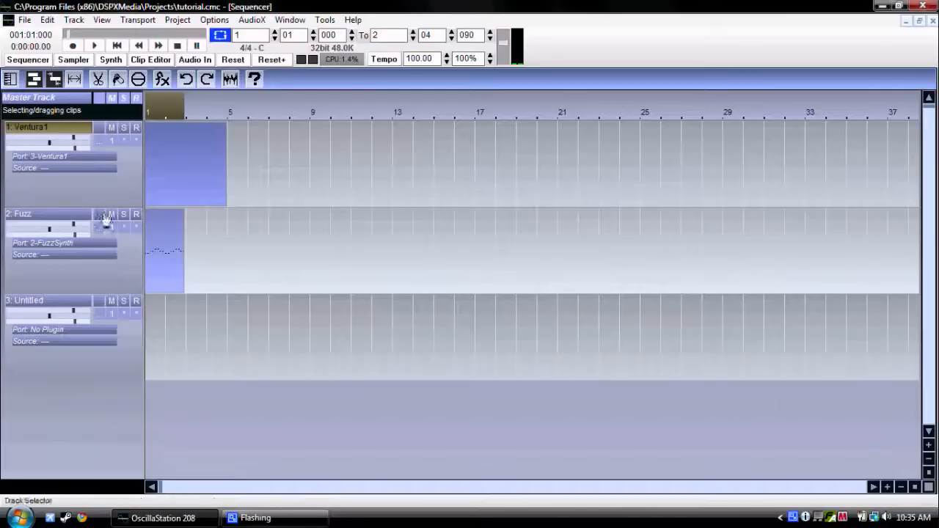
pyautogui.click(106, 221)
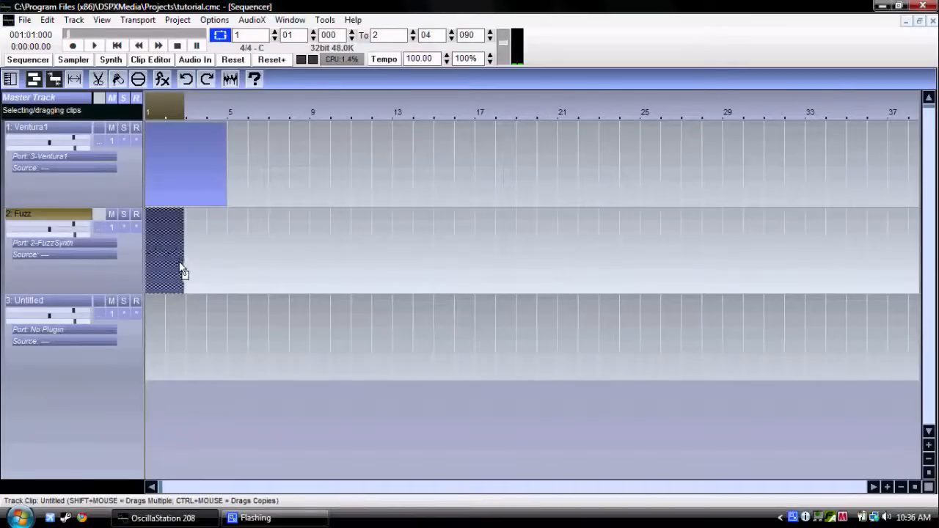
pyautogui.click(103, 129)
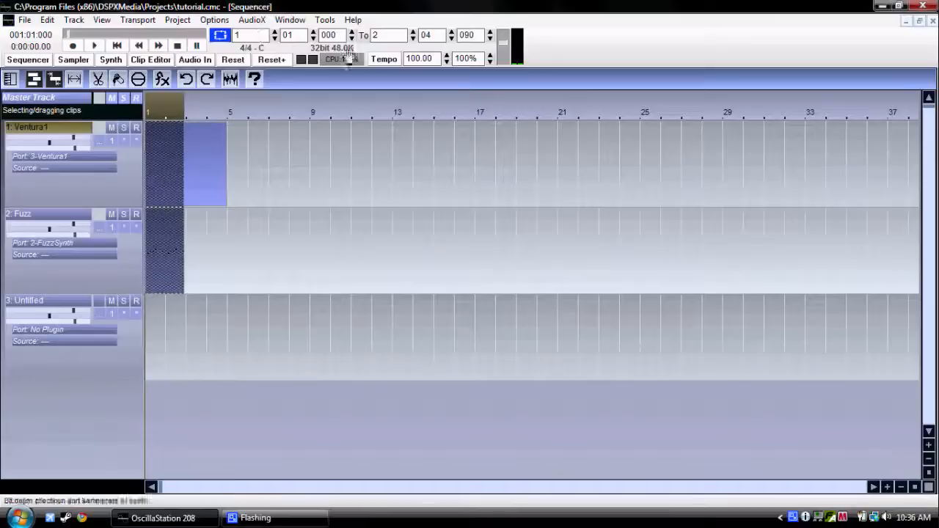
pyautogui.click(193, 163)
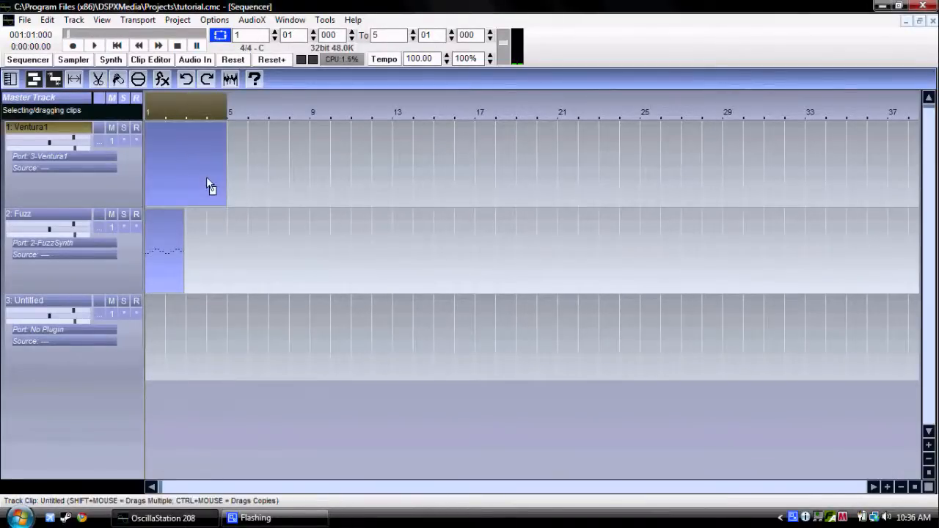
pyautogui.click(206, 178)
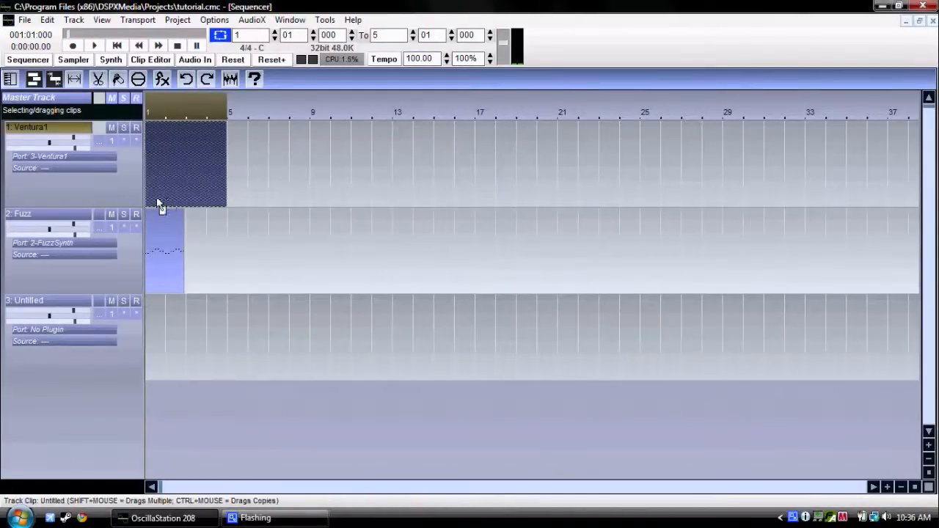
# Open the Ventura1 synth's control window from its track, reposition it, and close it.
pyautogui.click(101, 148)
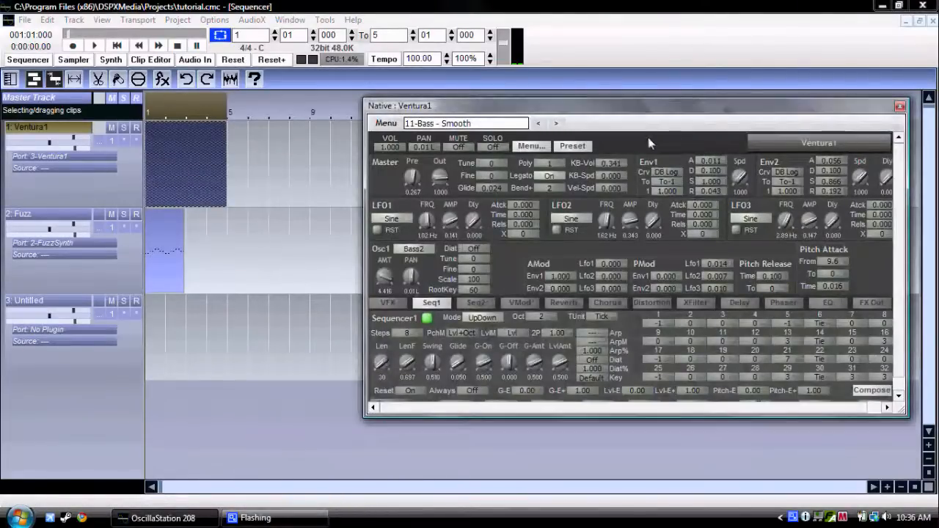
pyautogui.moveTo(650, 122); pyautogui.dragTo(583, 127)
pyautogui.moveTo(719, 123); pyautogui.dragTo(724, 123)
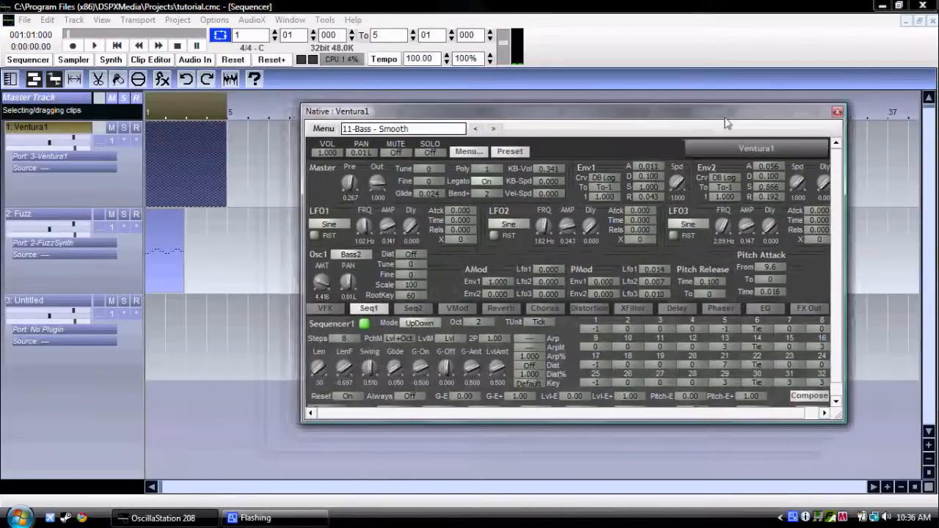
pyautogui.click(837, 113)
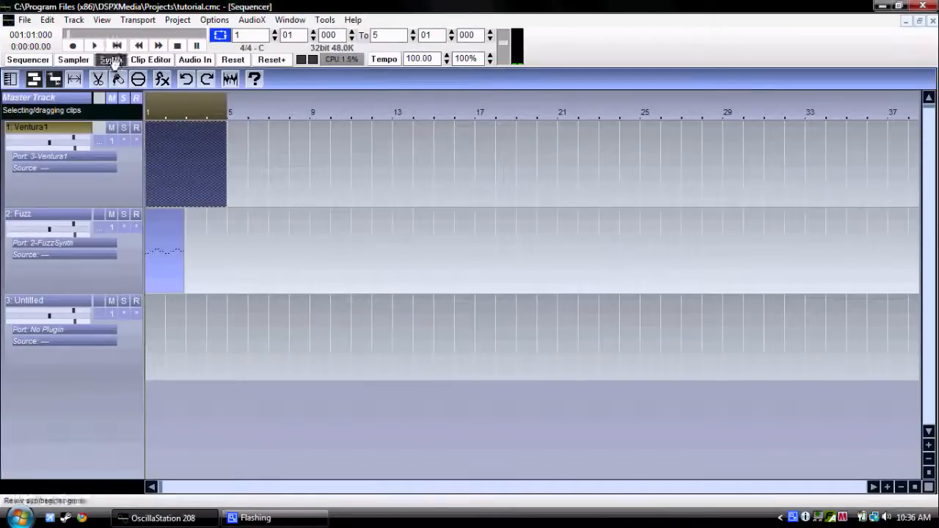
# Open the Ventura1 clip for editing, draw a one-bar C4 note at its start, and play it back.
pyautogui.rightClick(187, 169)
pyautogui.click(213, 162)
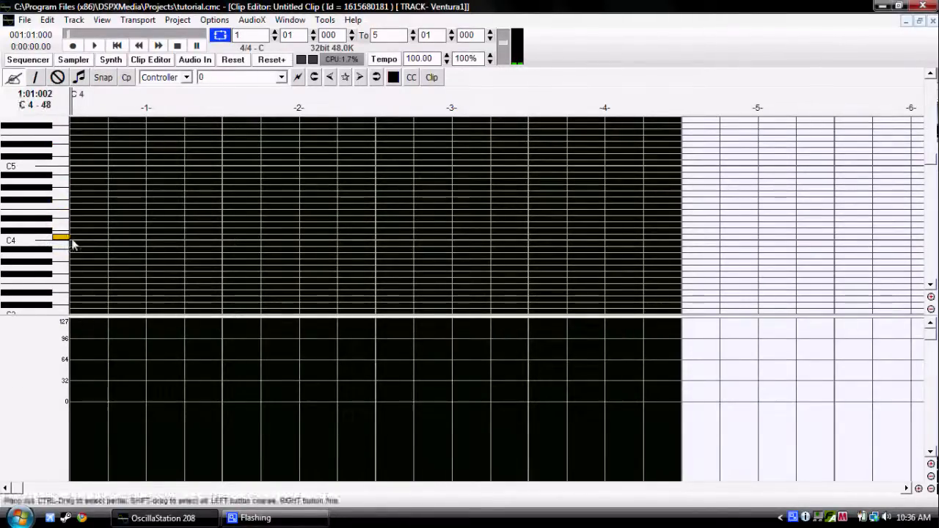
pyautogui.click(74, 237)
pyautogui.moveTo(76, 237); pyautogui.dragTo(223, 237)
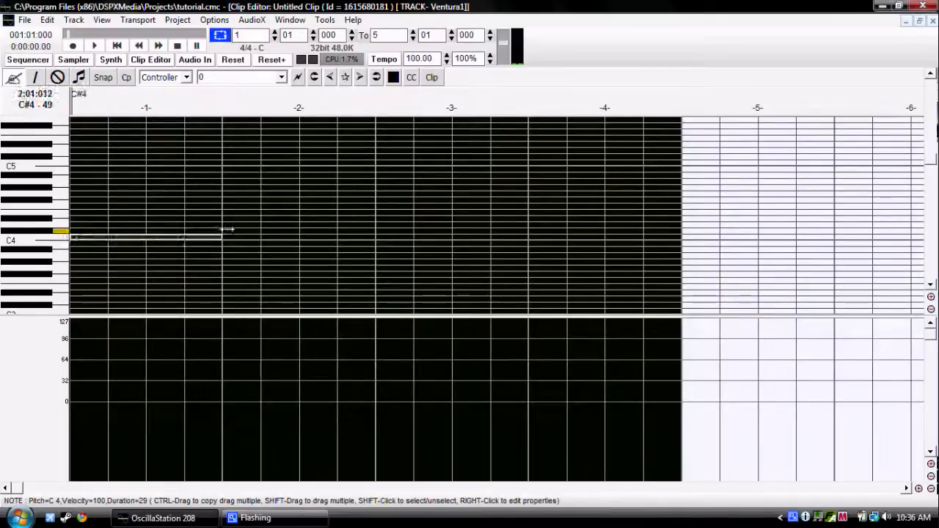
pyautogui.press('space')
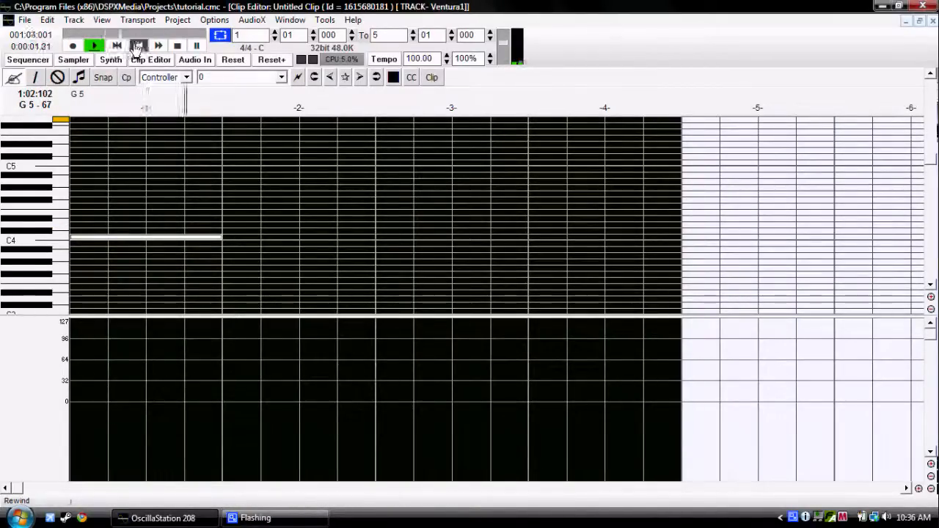
pyautogui.click(177, 45)
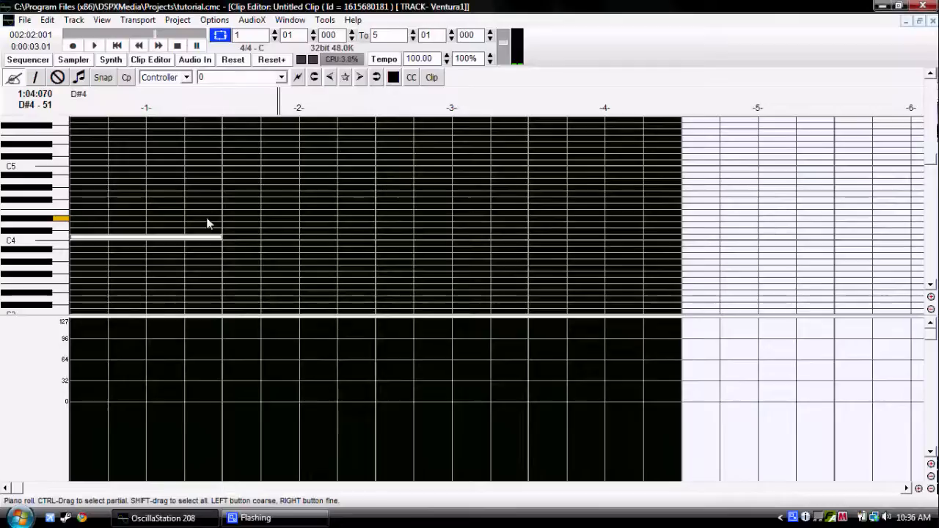
# Check Ventura1's control window from the sequencer, and lengthen the C4 note in its clip to the full four bars.
pyautogui.click(27, 60)
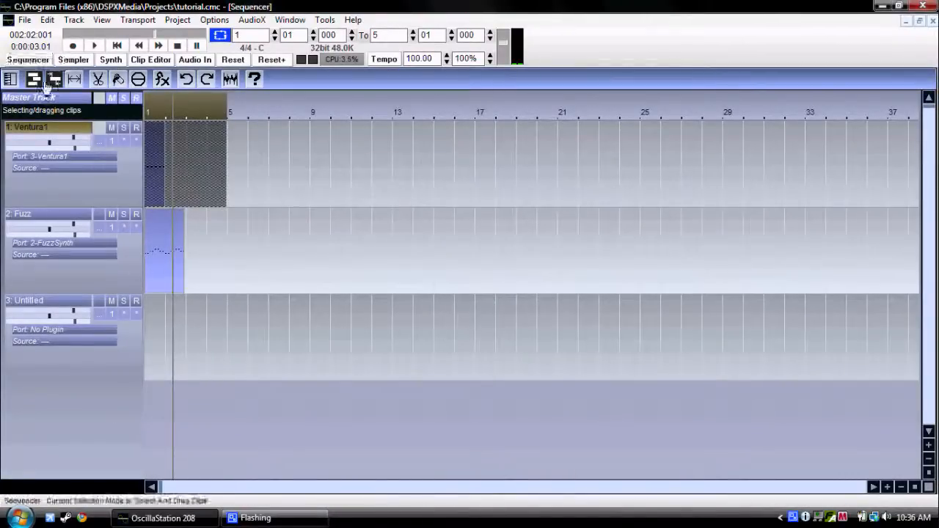
pyautogui.click(99, 143)
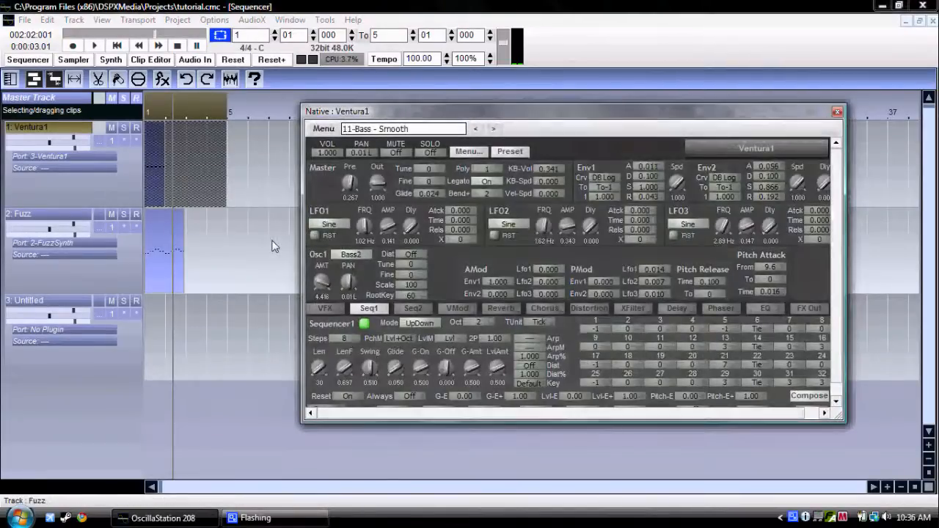
pyautogui.rightClick(154, 179)
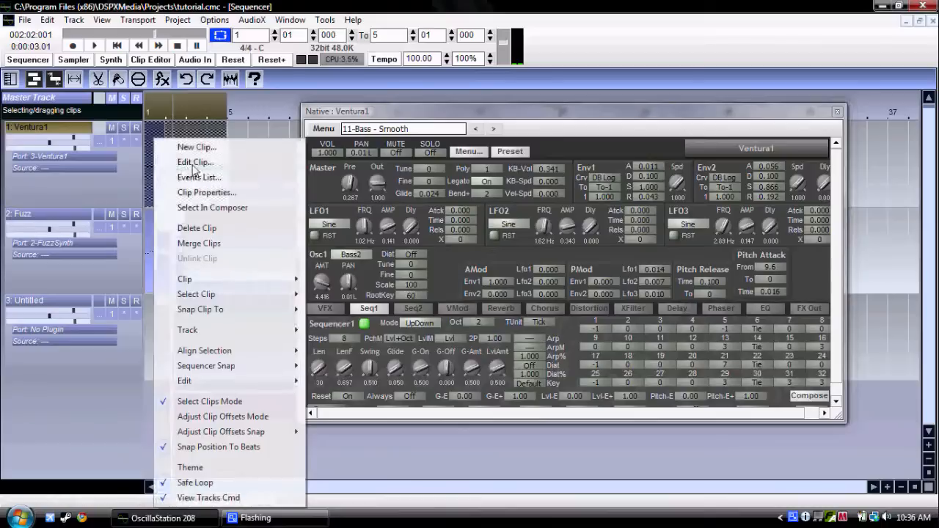
pyautogui.click(187, 164)
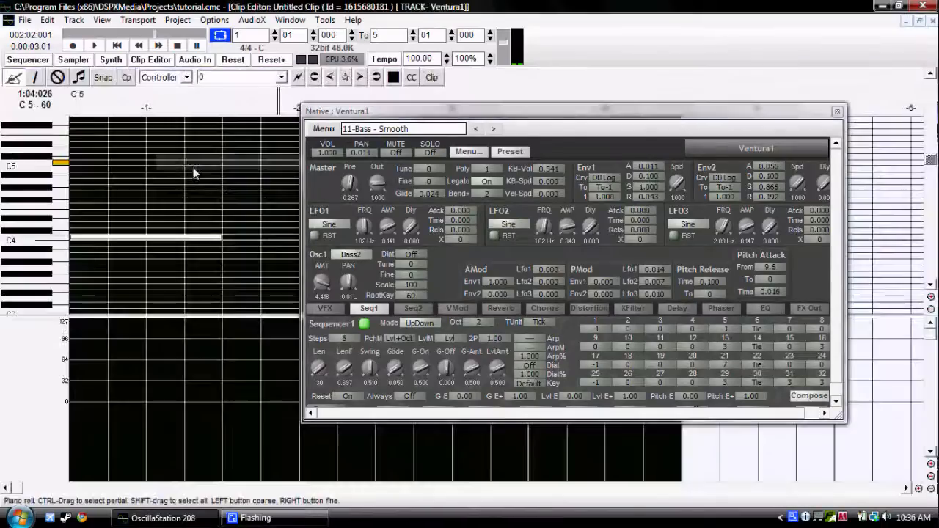
pyautogui.click(836, 112)
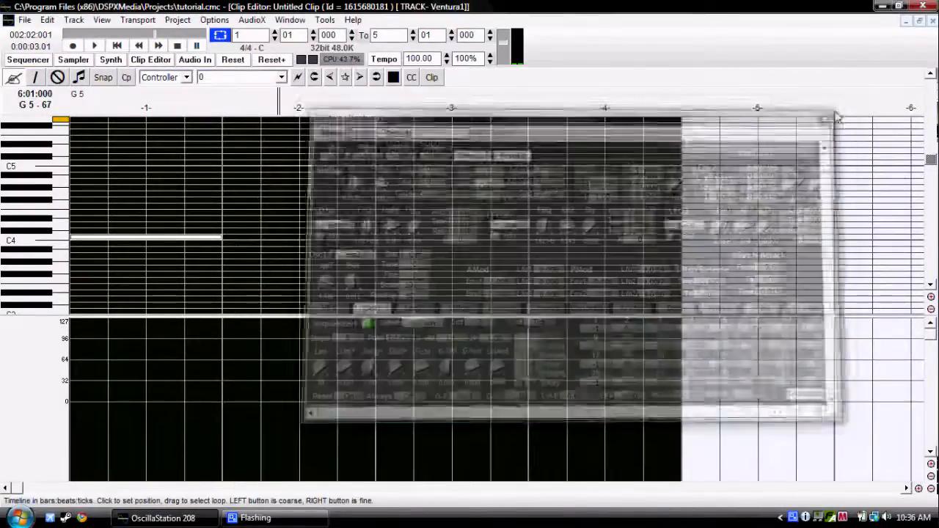
pyautogui.moveTo(218, 236); pyautogui.dragTo(677, 211)
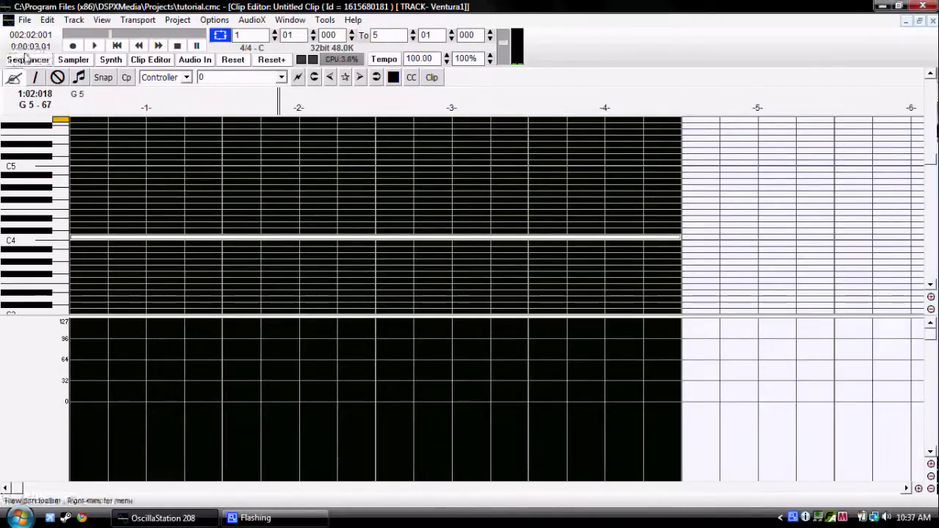
# Play the Ventura1 clip from its beginning in the clip editor and stop playback around bar 3.
pyautogui.click(94, 46)
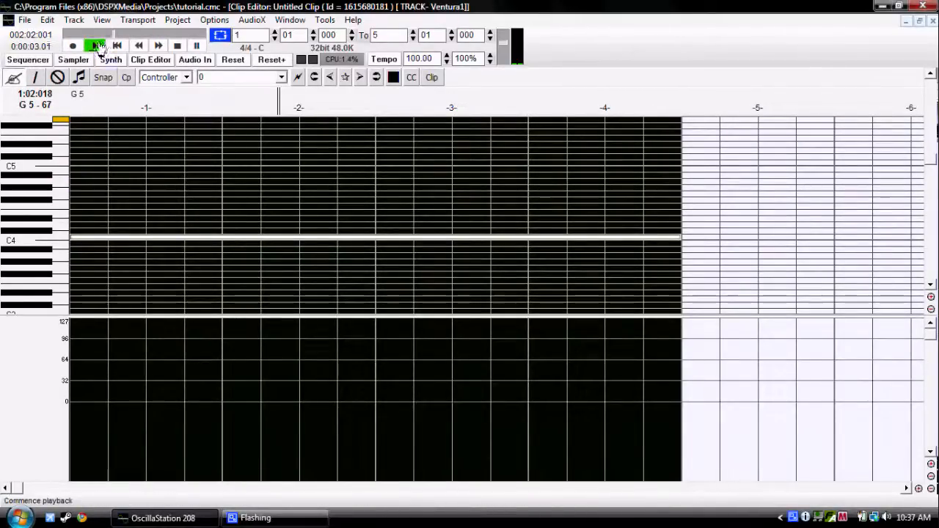
pyautogui.click(138, 46)
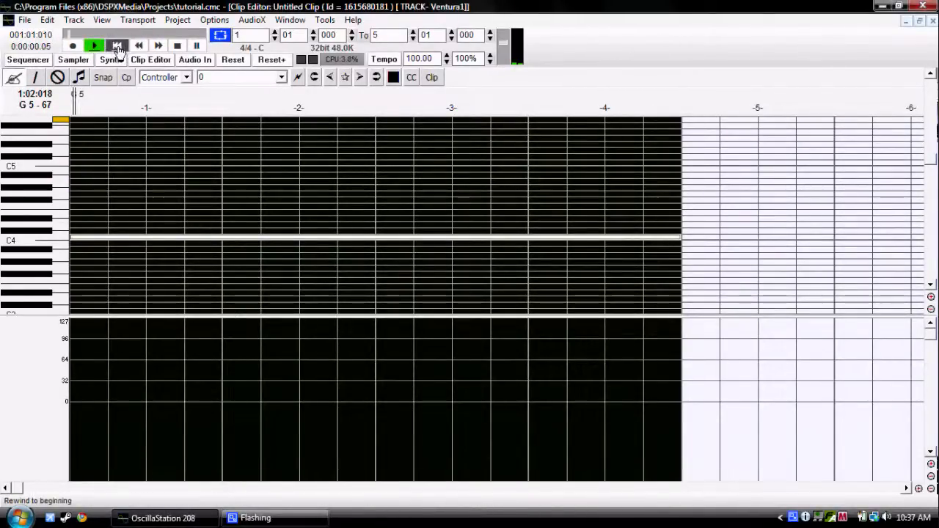
pyautogui.click(94, 45)
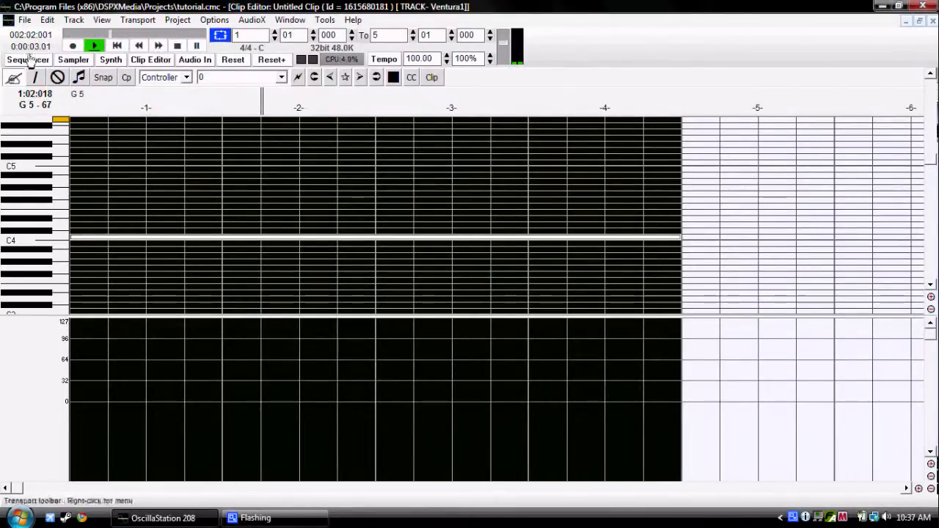
pyautogui.click(178, 46)
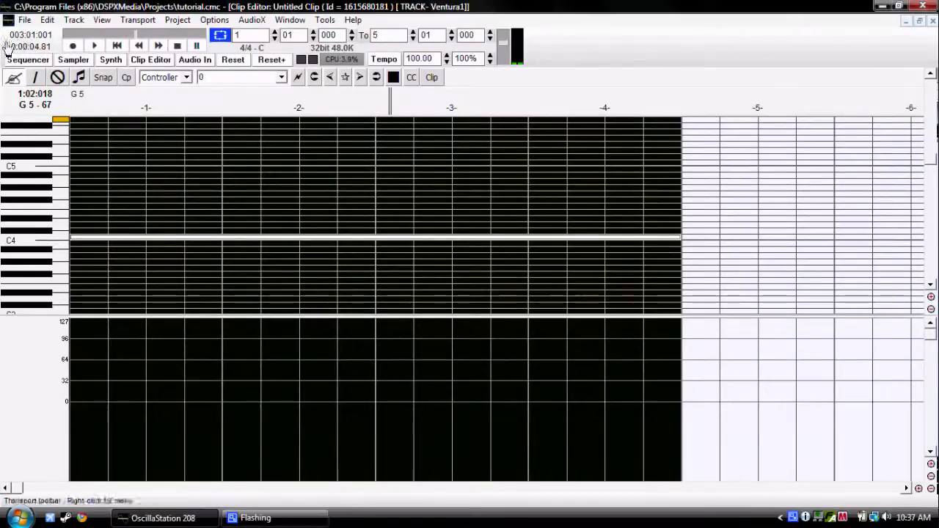
# Open Ventura1's control window from the sequencer and, during playback, set Sequencer1's LenF to 0.566 and Glide to 0.190.
pyautogui.click(28, 59)
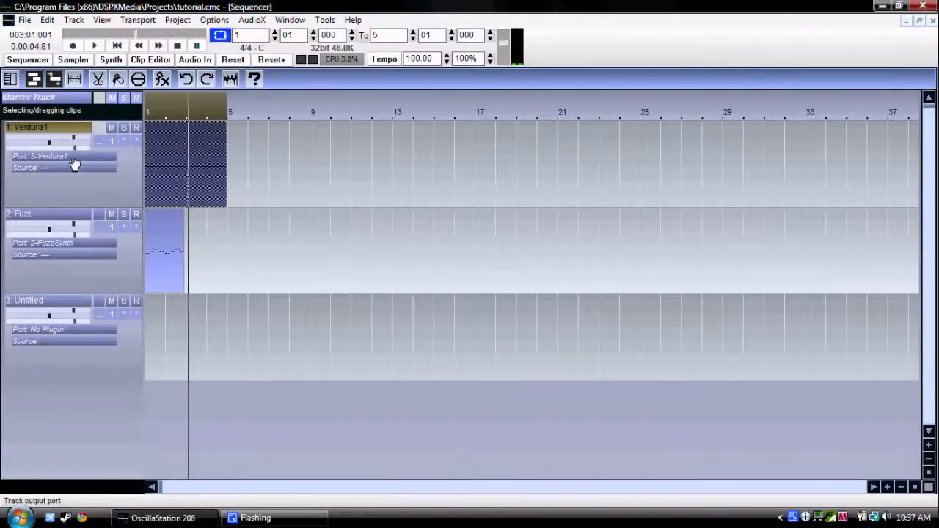
pyautogui.click(102, 142)
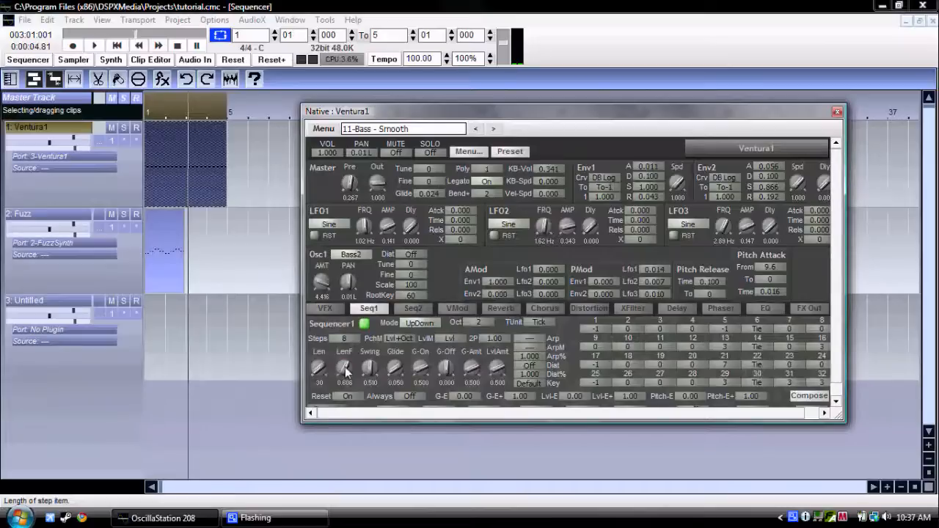
pyautogui.click(119, 46)
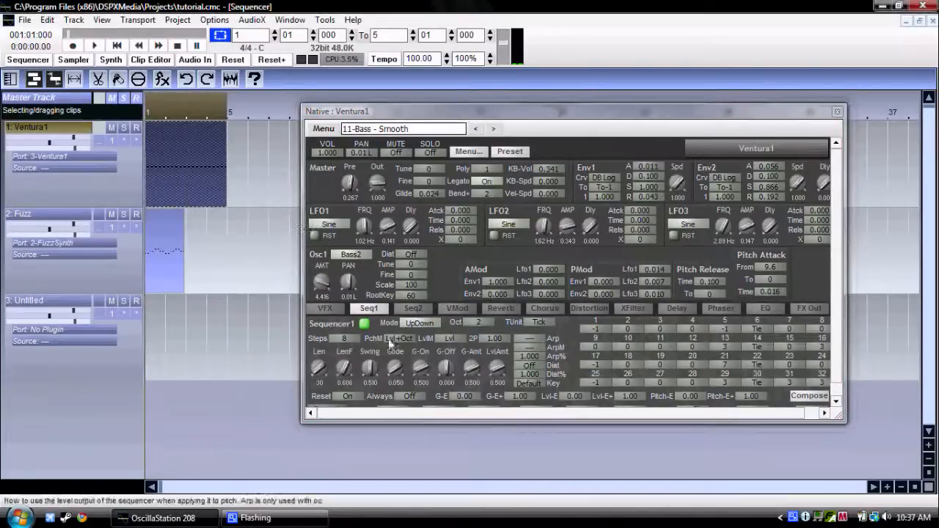
pyautogui.moveTo(392, 363); pyautogui.dragTo(392, 359)
pyautogui.press('space')
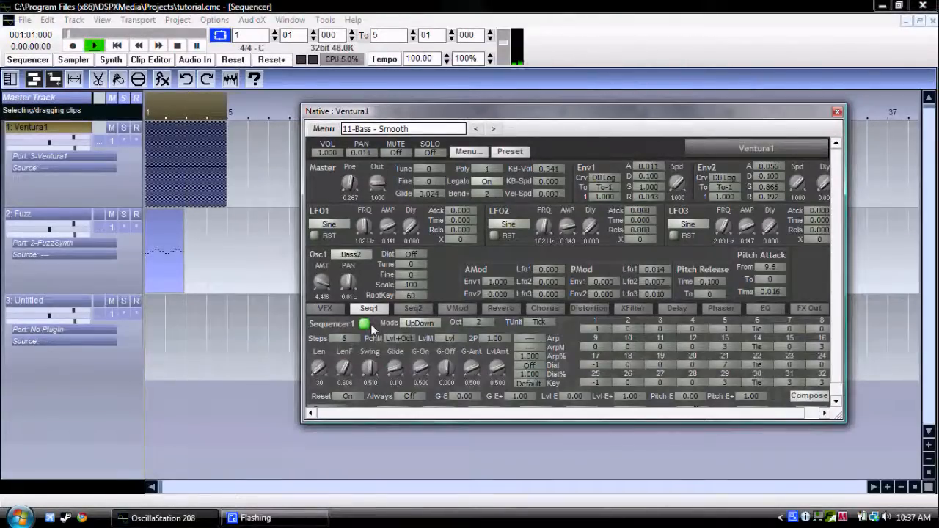
pyautogui.moveTo(346, 367); pyautogui.dragTo(392, 371)
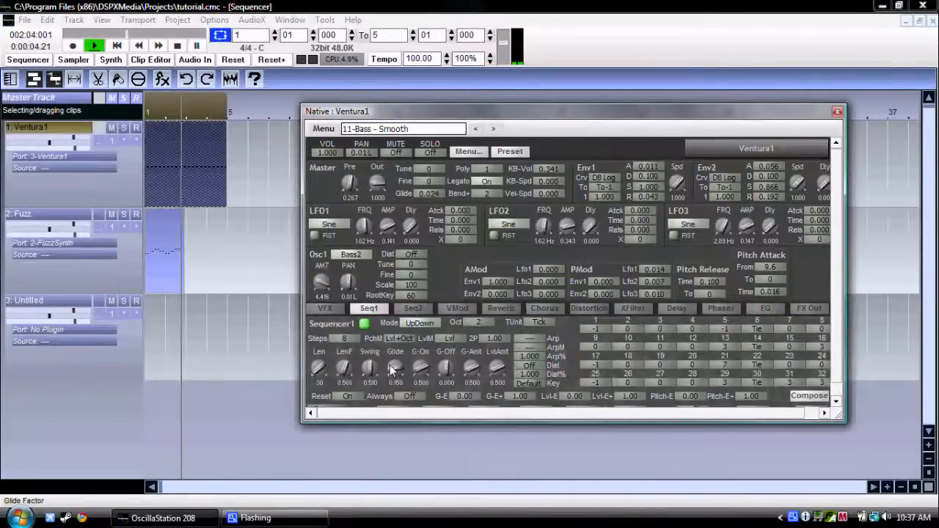
pyautogui.moveTo(393, 370); pyautogui.dragTo(389, 371)
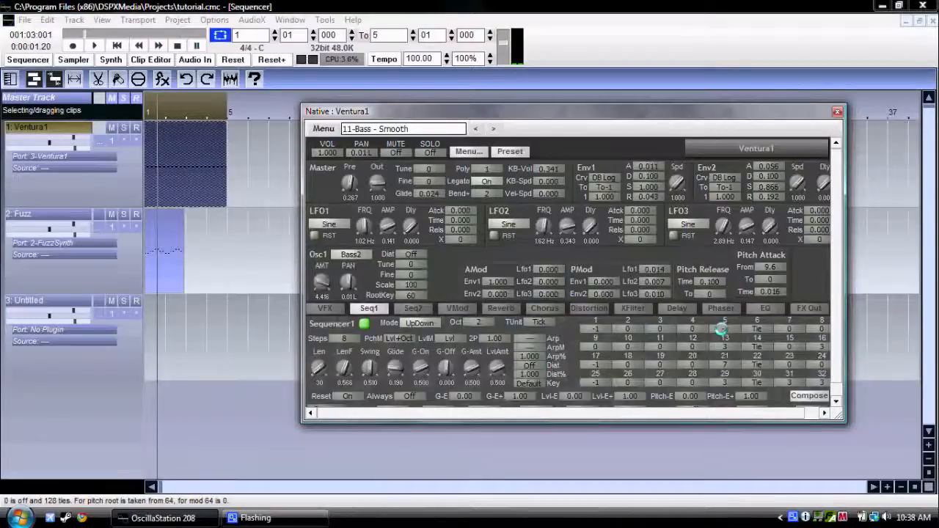
# Set step 5 of Ventura1's Sequencer1 to 0, play the result back, and close the synth's control window.
pyautogui.press('space')
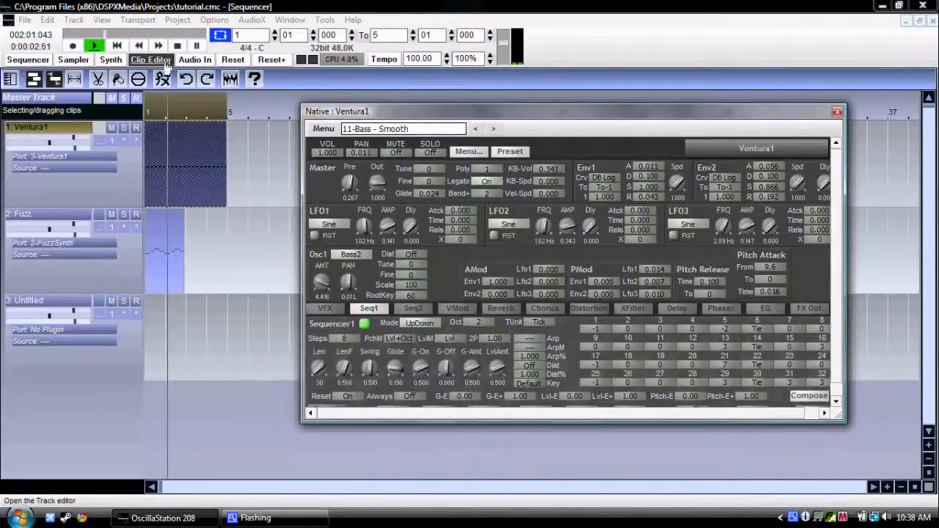
pyautogui.click(119, 47)
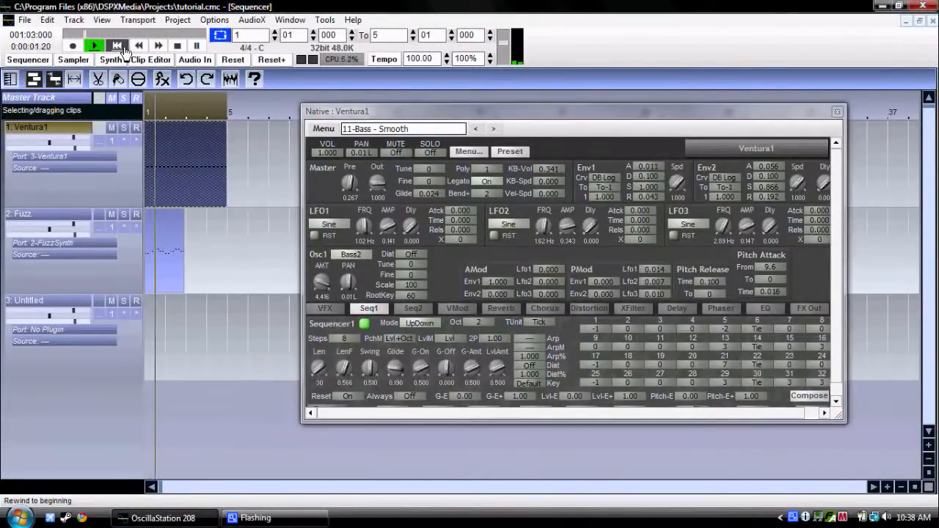
pyautogui.click(728, 329)
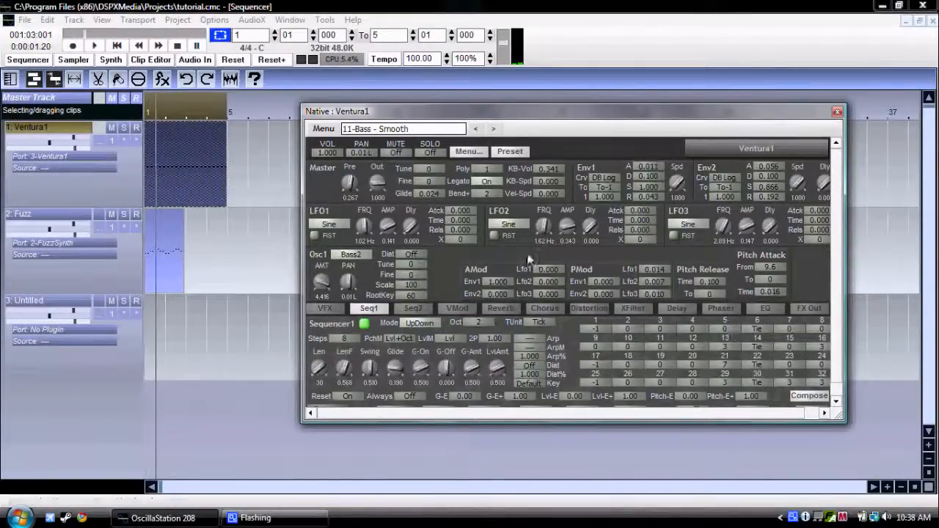
pyautogui.click(93, 45)
pyautogui.click(108, 47)
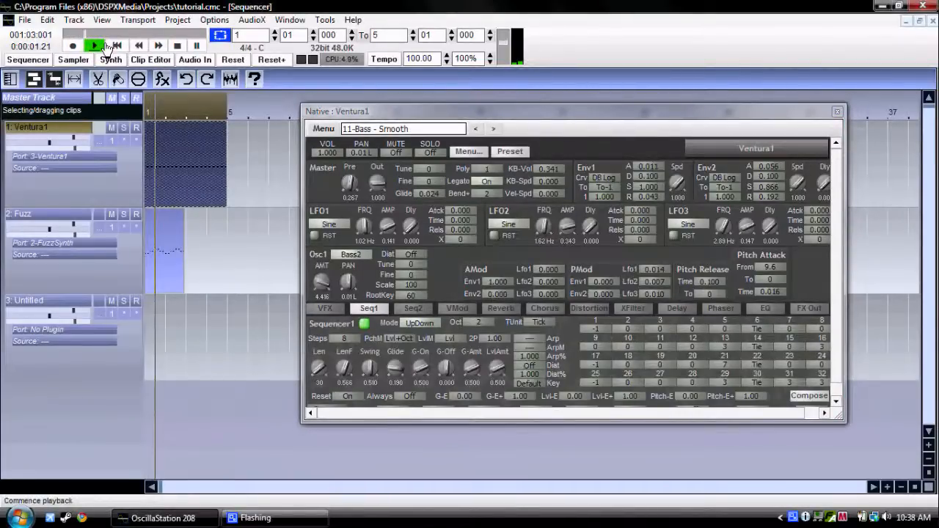
pyautogui.click(178, 45)
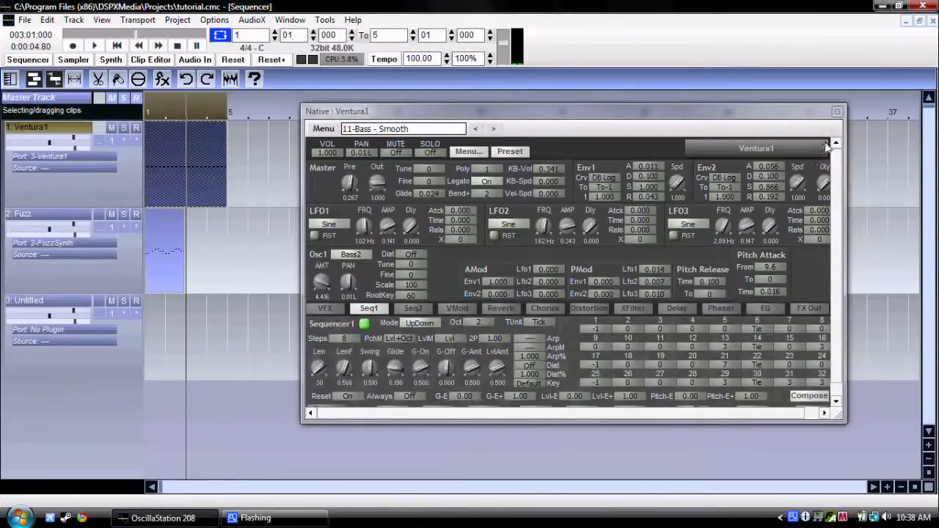
pyautogui.click(837, 113)
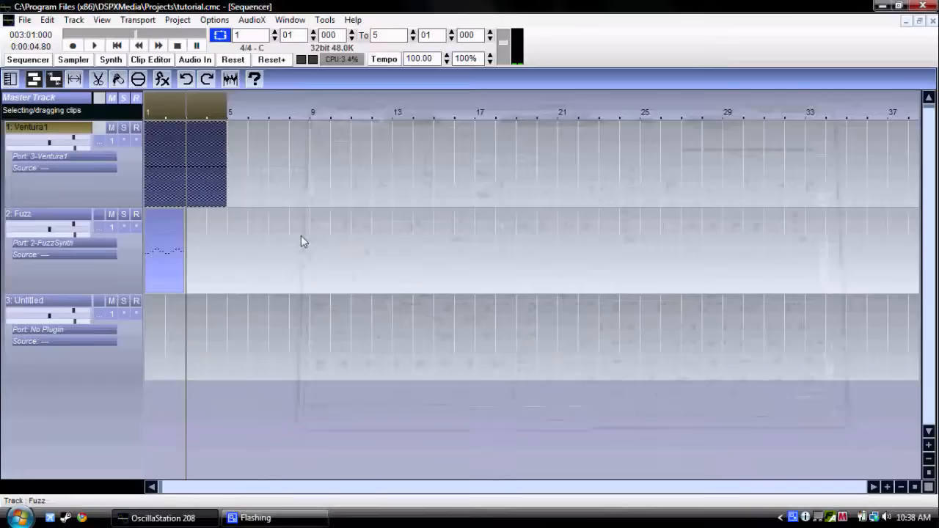
# Select the Fuzz clip, open the FuzzSynth control window from its track, and start playback from the beginning.
pyautogui.click(162, 264)
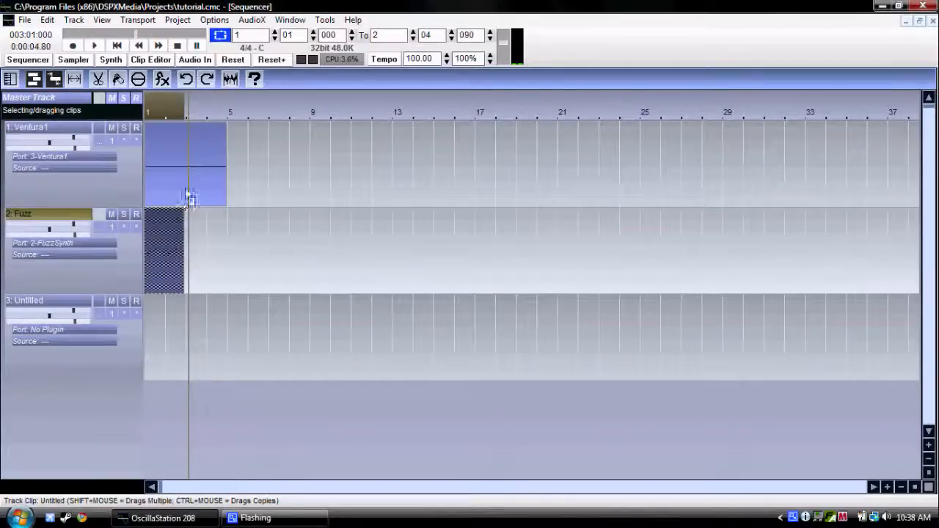
pyautogui.click(104, 241)
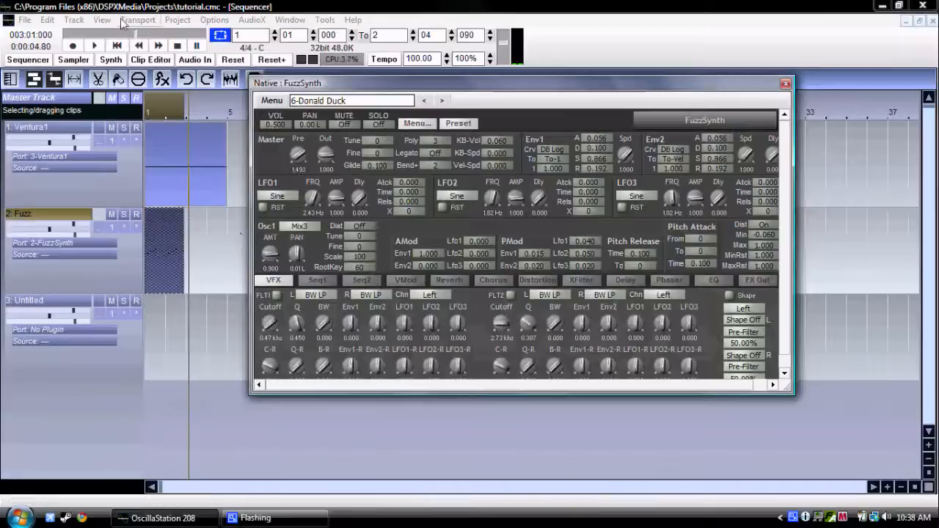
pyautogui.click(117, 46)
pyautogui.click(91, 46)
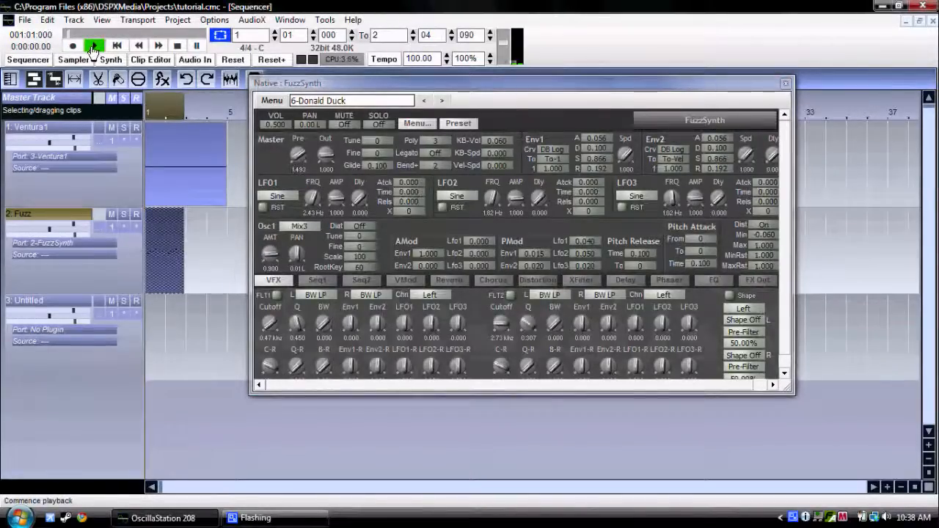
# Try FuzzSynth's two filters during playback, setting the FLT1 cutoff to 8.93 kHz and the FLT2 cutoff to 2.97 kHz.
pyautogui.moveTo(270, 325); pyautogui.dragTo(270, 305)
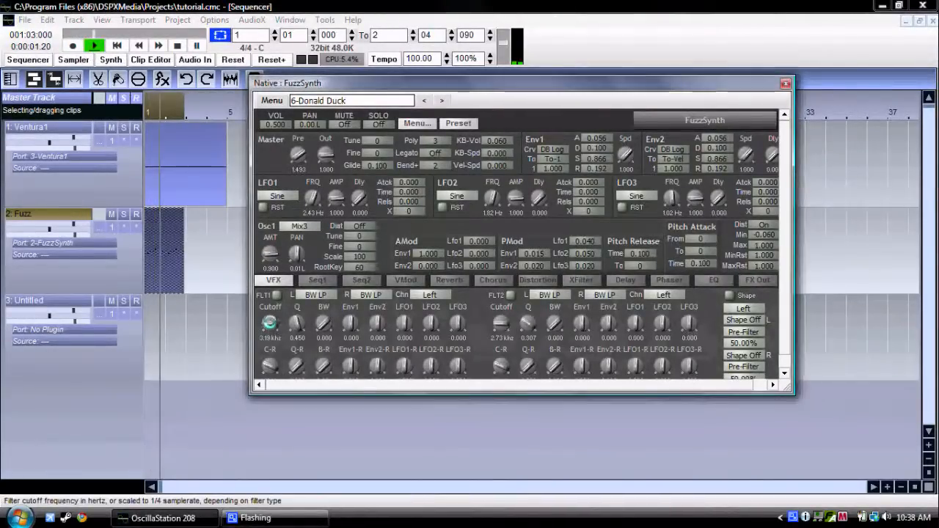
pyautogui.click(277, 295)
pyautogui.moveTo(270, 324); pyautogui.dragTo(270, 322)
pyautogui.click(511, 295)
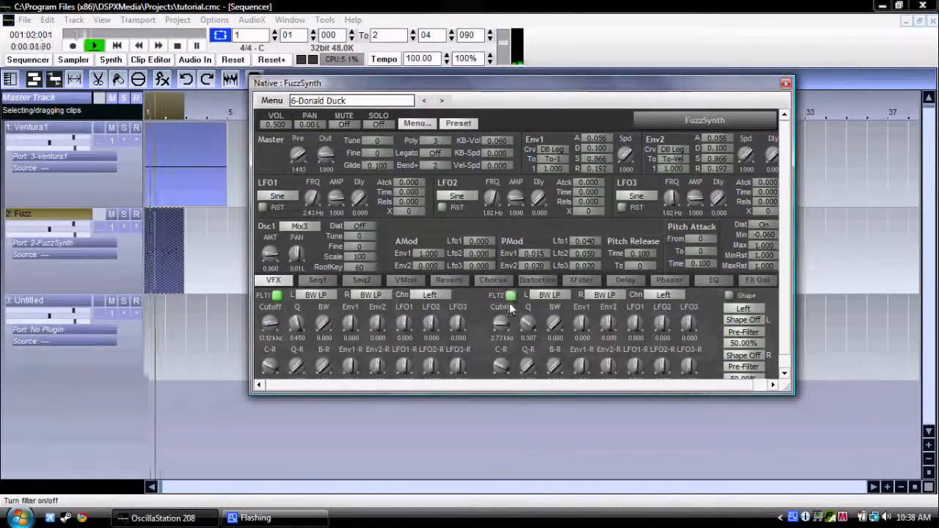
pyautogui.moveTo(503, 325); pyautogui.dragTo(502, 326)
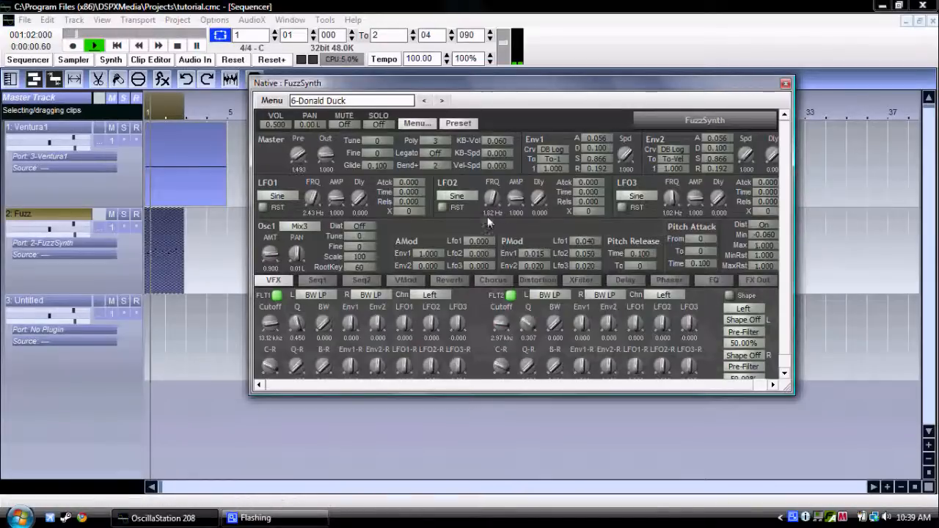
pyautogui.moveTo(271, 326); pyautogui.dragTo(272, 330)
pyautogui.press('space')
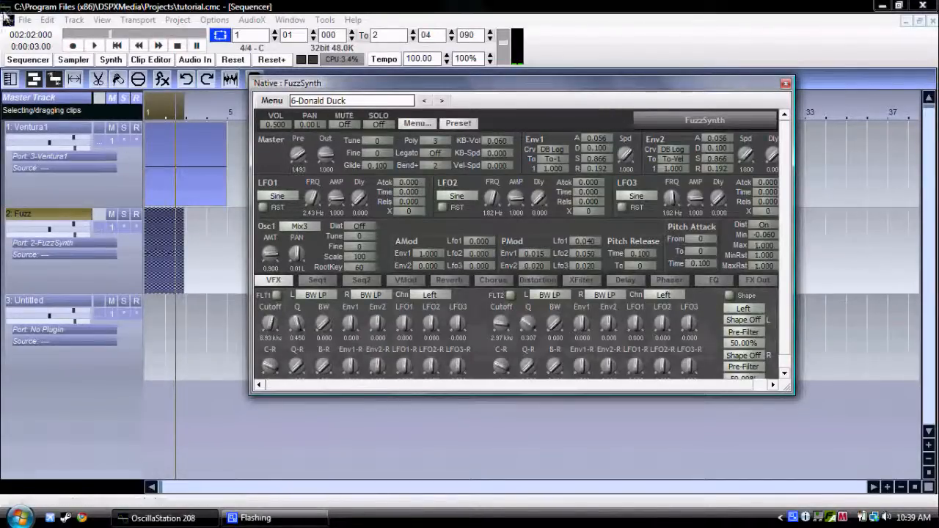
# Save the project and reopen tutorial.cmc from the recent projects.
pyautogui.click(28, 22)
pyautogui.click(30, 82)
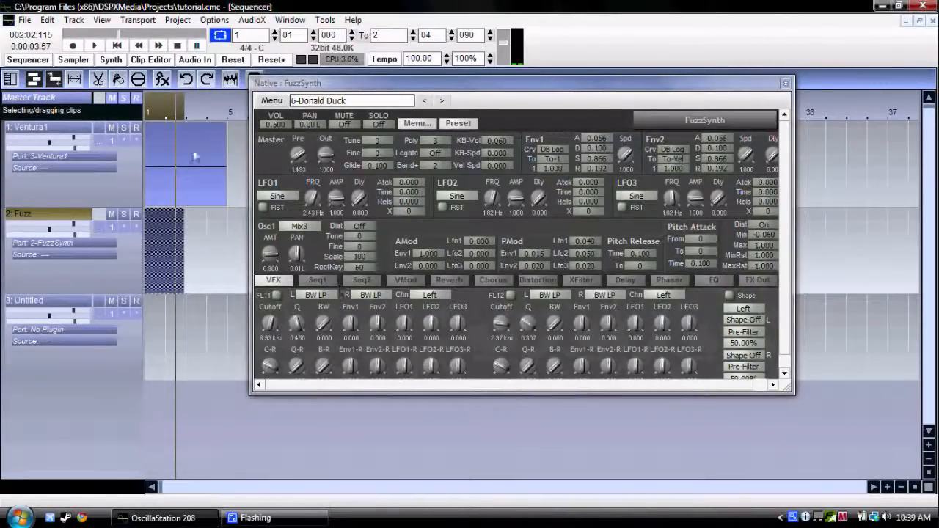
pyautogui.click(23, 20)
pyautogui.moveTo(82, 62)
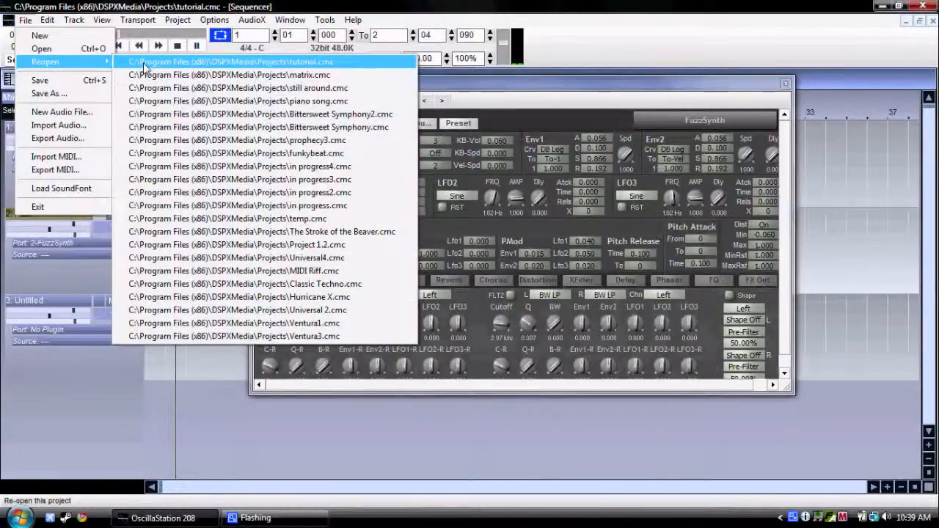
pyautogui.click(145, 67)
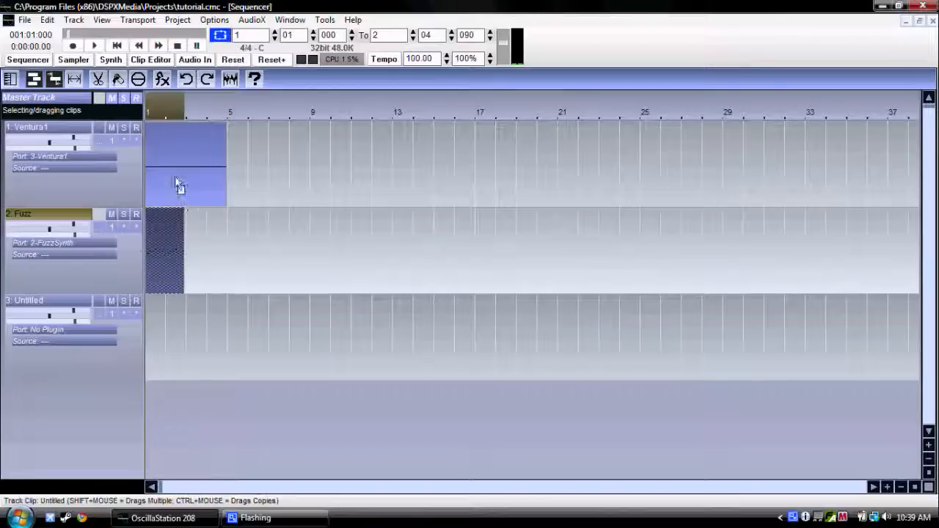
# Open Ventura1's controls, enable FLT1 during playback, and set its cutoff to 6.93 kHz, Q to 0.248 and BW to 0.667.
pyautogui.click(100, 149)
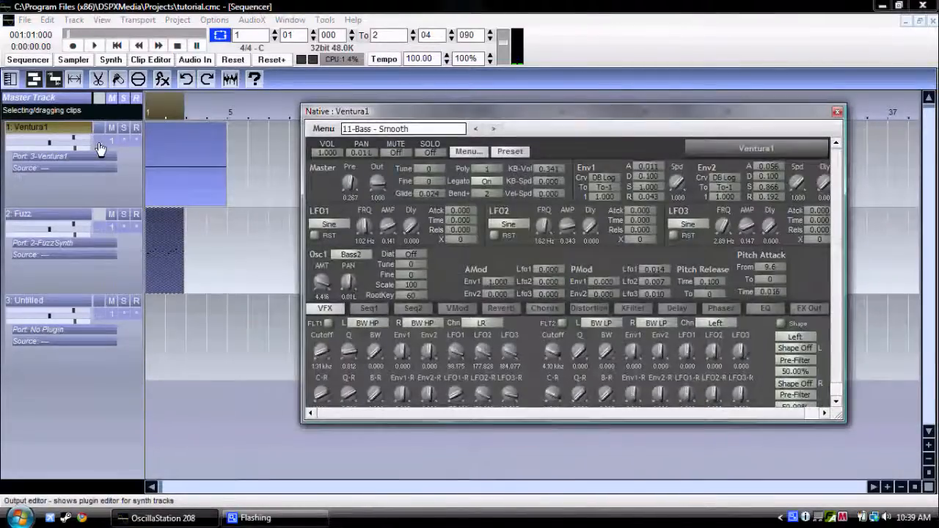
pyautogui.click(97, 45)
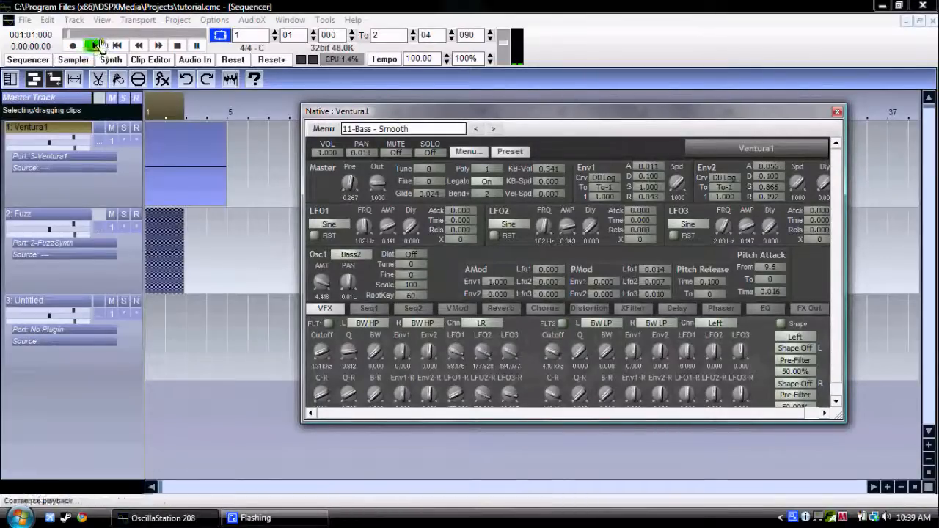
pyautogui.click(328, 324)
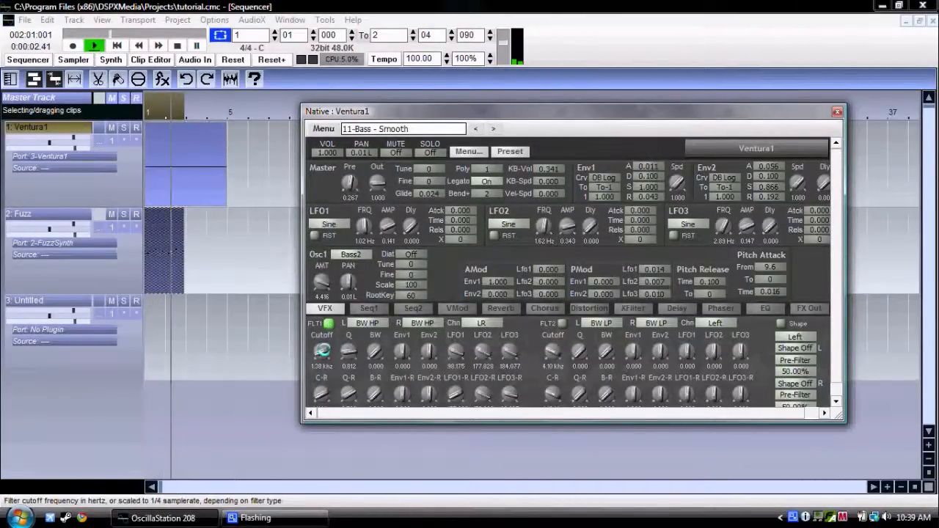
pyautogui.moveTo(321, 351); pyautogui.dragTo(374, 345)
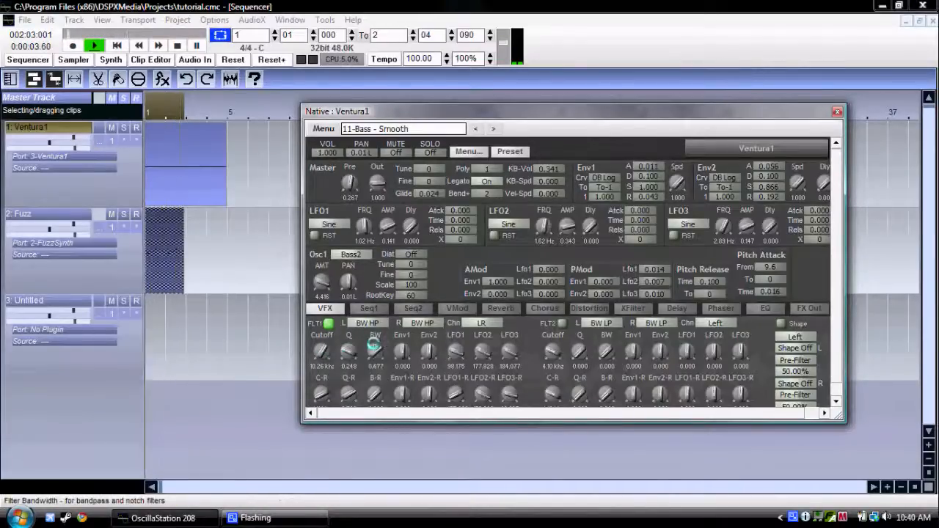
pyautogui.moveTo(322, 351); pyautogui.dragTo(322, 349)
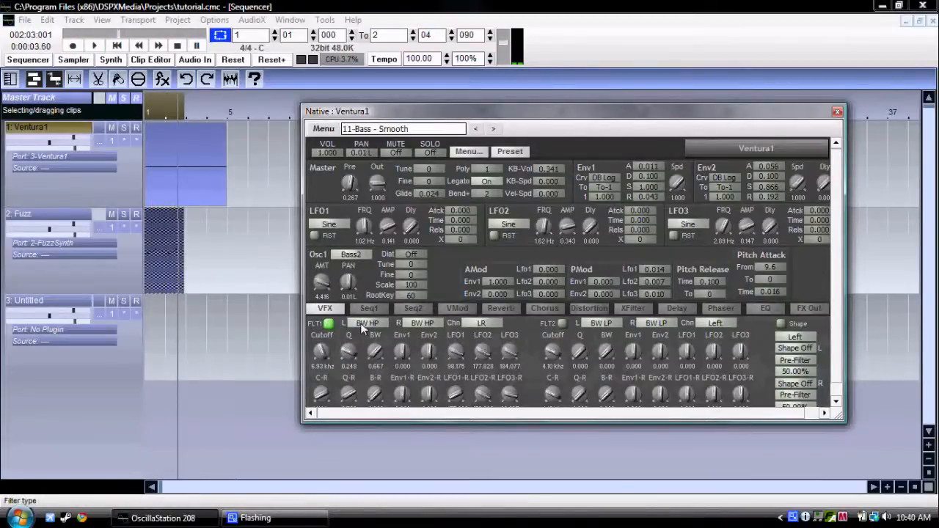
# Change FLT1's left filter type to BW LP with cutoff 11.68 kHz and Q 0.869, and show Ventura1's reverb settings.
pyautogui.click(362, 325)
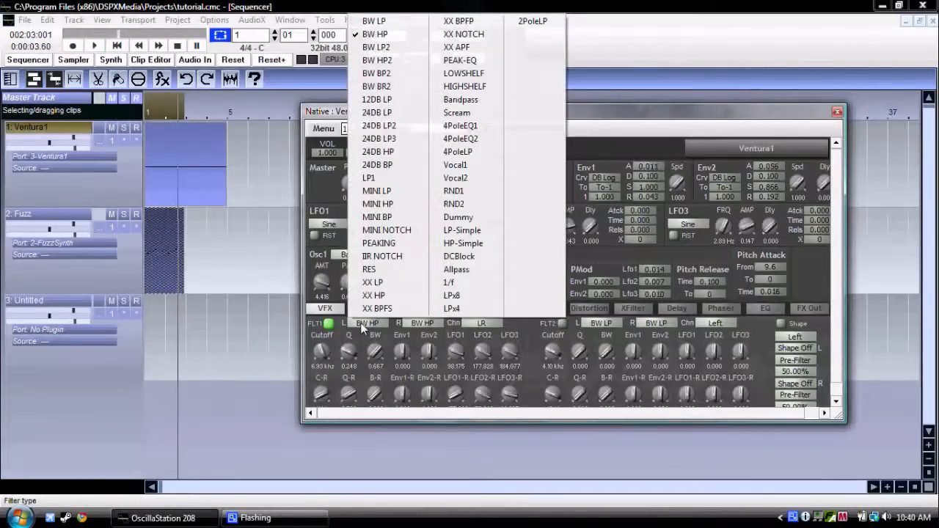
pyautogui.click(400, 22)
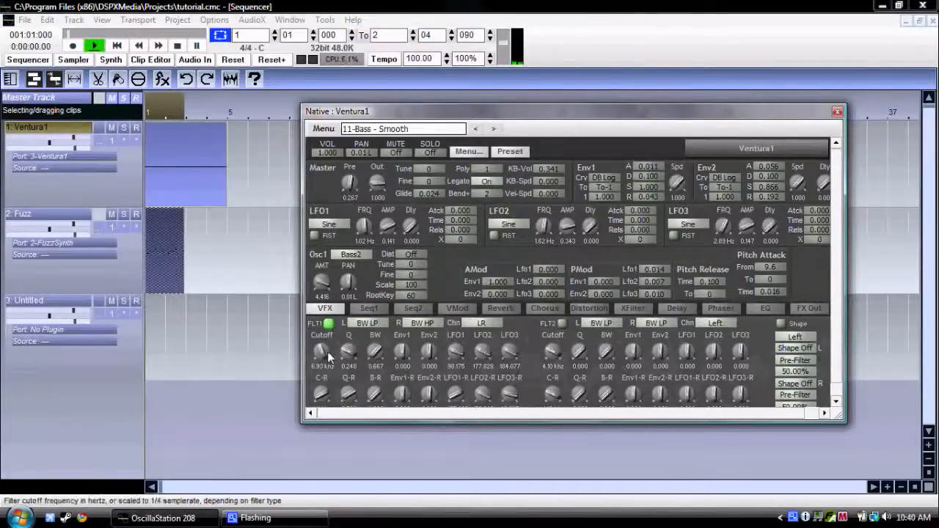
pyautogui.moveTo(326, 352); pyautogui.dragTo(363, 316)
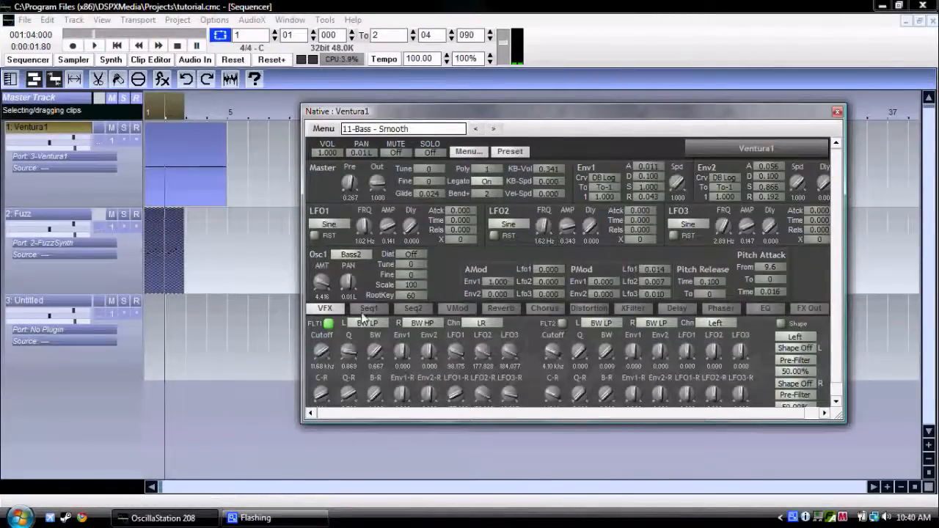
pyautogui.click(497, 310)
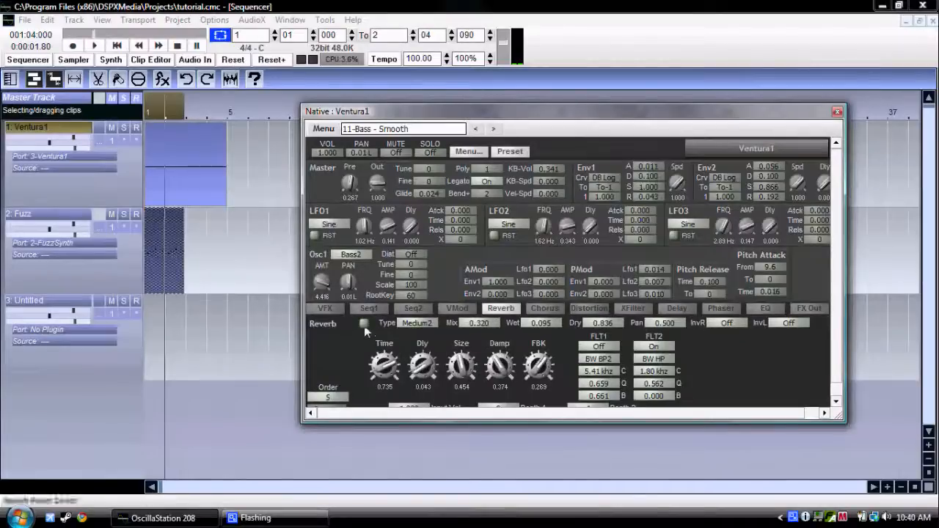
# Load the Big Room sub-preset into Ventura1's reverb and audition it during playback.
pyautogui.click(339, 406)
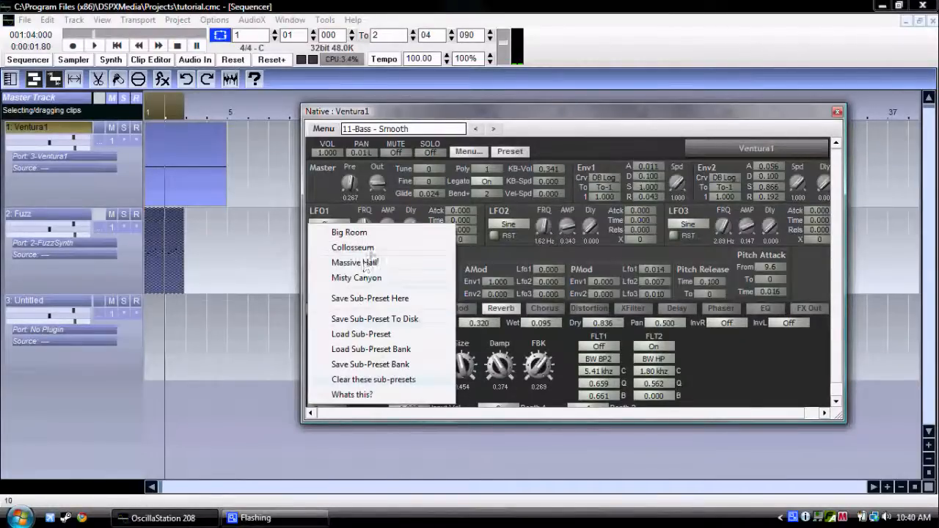
pyautogui.click(391, 233)
pyautogui.press('space')
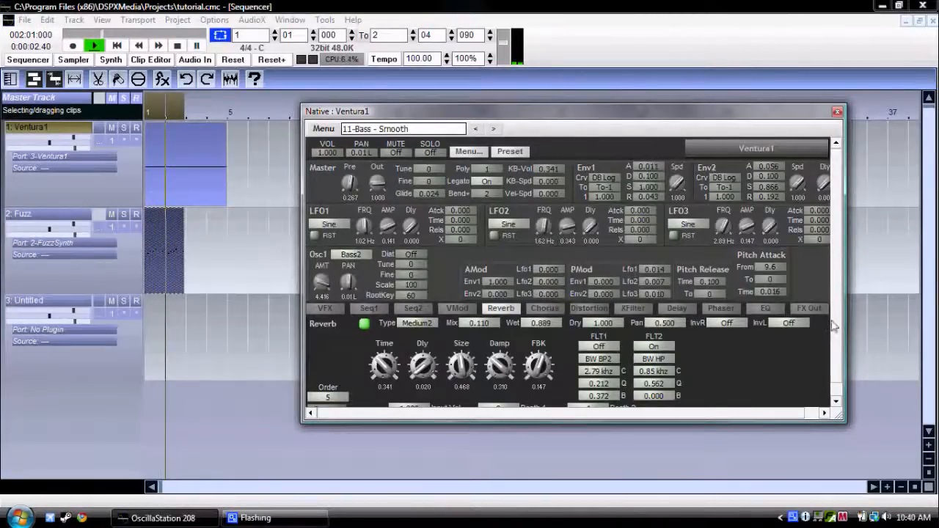
pyautogui.scroll(-1, 833, 363)
pyautogui.press('space')
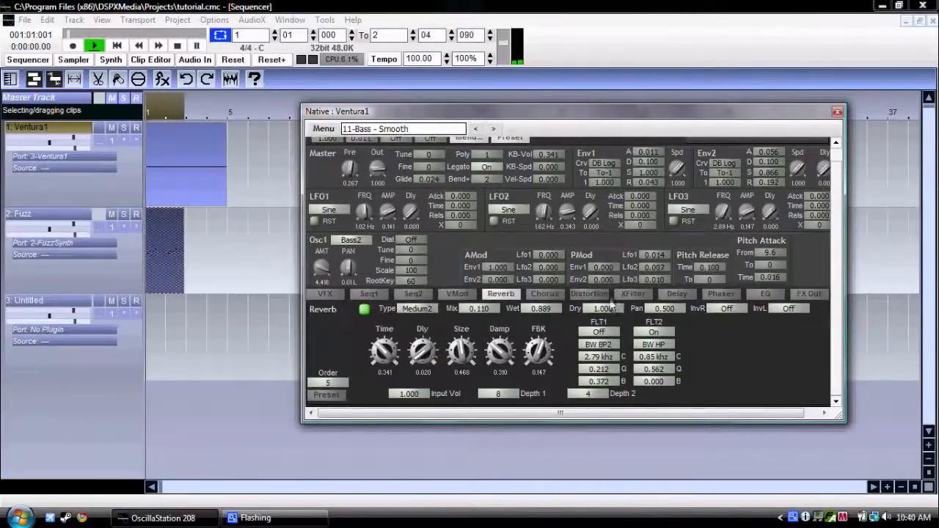
# Show Ventura1's distortion settings and audition the sub-preset that uses the Rain type for both channels.
pyautogui.click(589, 293)
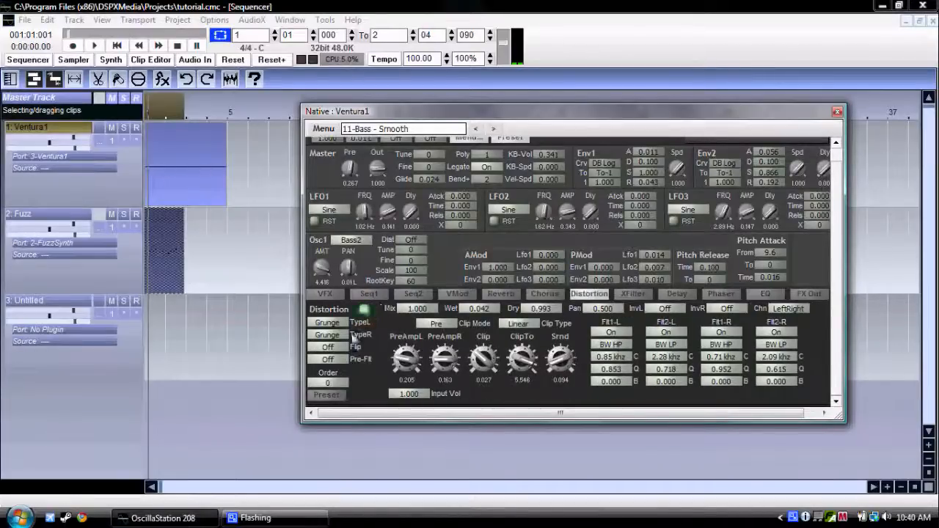
pyautogui.click(327, 394)
pyautogui.click(366, 249)
pyautogui.press('space')
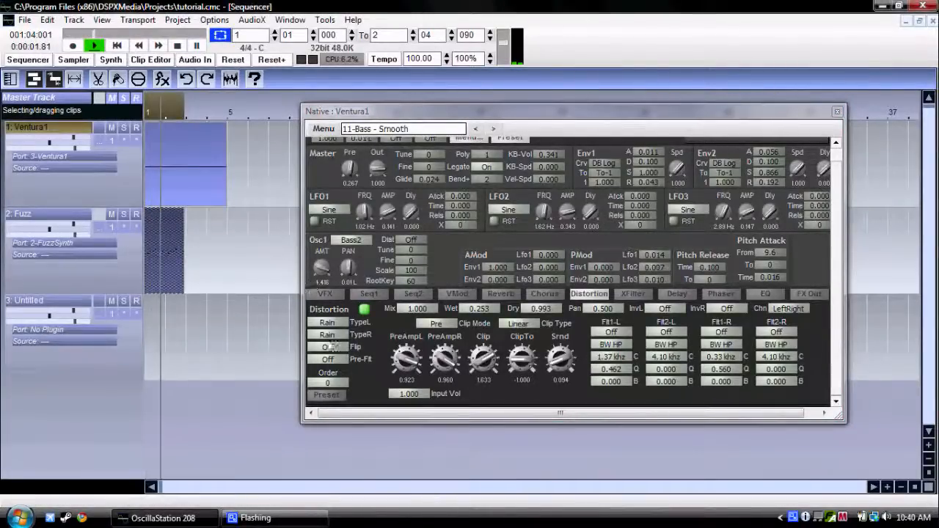
# Load the distortion sub-preset with OldValves types, set PreAmpL to 0.591 and PreAmpR to 0.674, and stop playback.
pyautogui.click(329, 397)
pyautogui.click(398, 265)
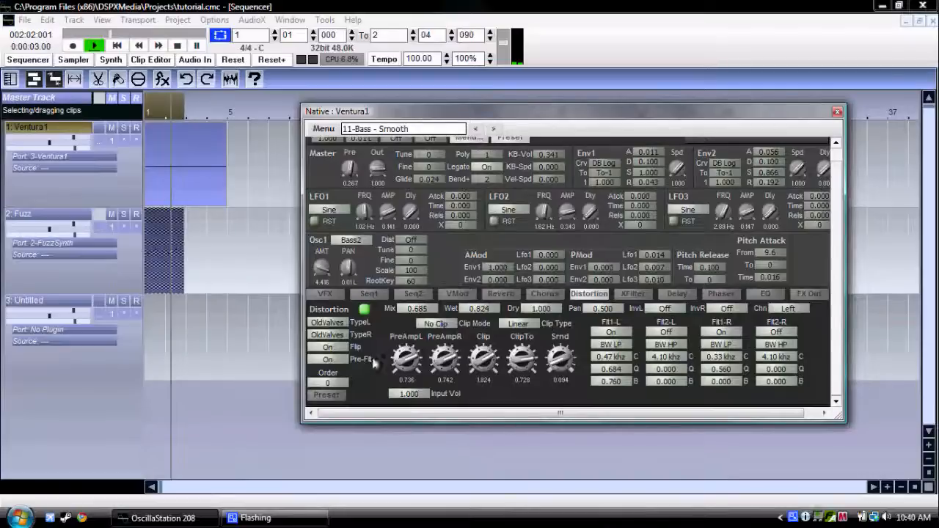
pyautogui.moveTo(405, 361); pyautogui.dragTo(431, 357)
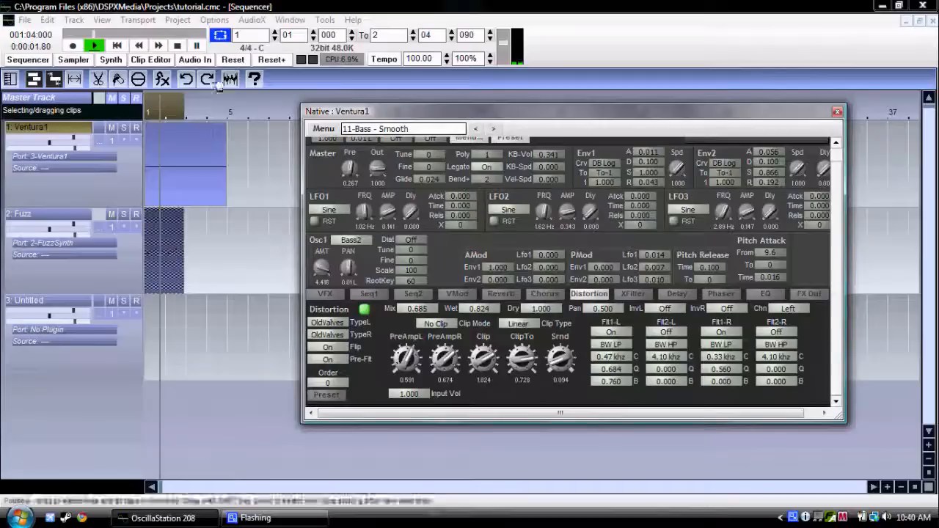
pyautogui.click(178, 46)
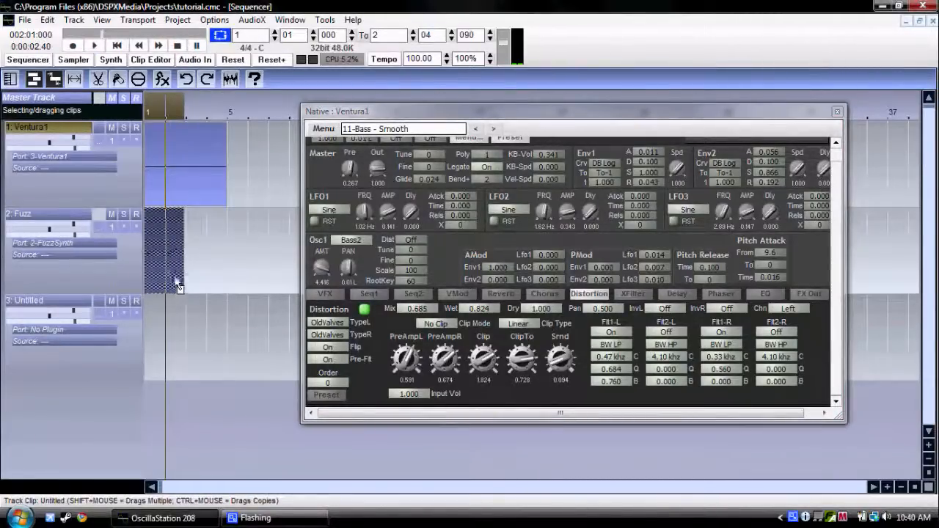
# Close Ventura1's controls and bring up the clip commands for the Fuzz clip.
pyautogui.click(837, 112)
pyautogui.rightClick(166, 233)
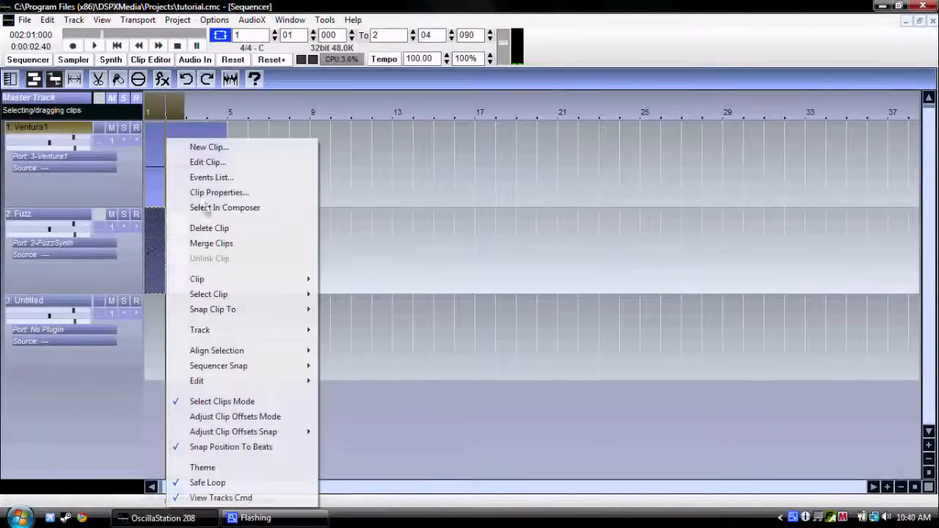